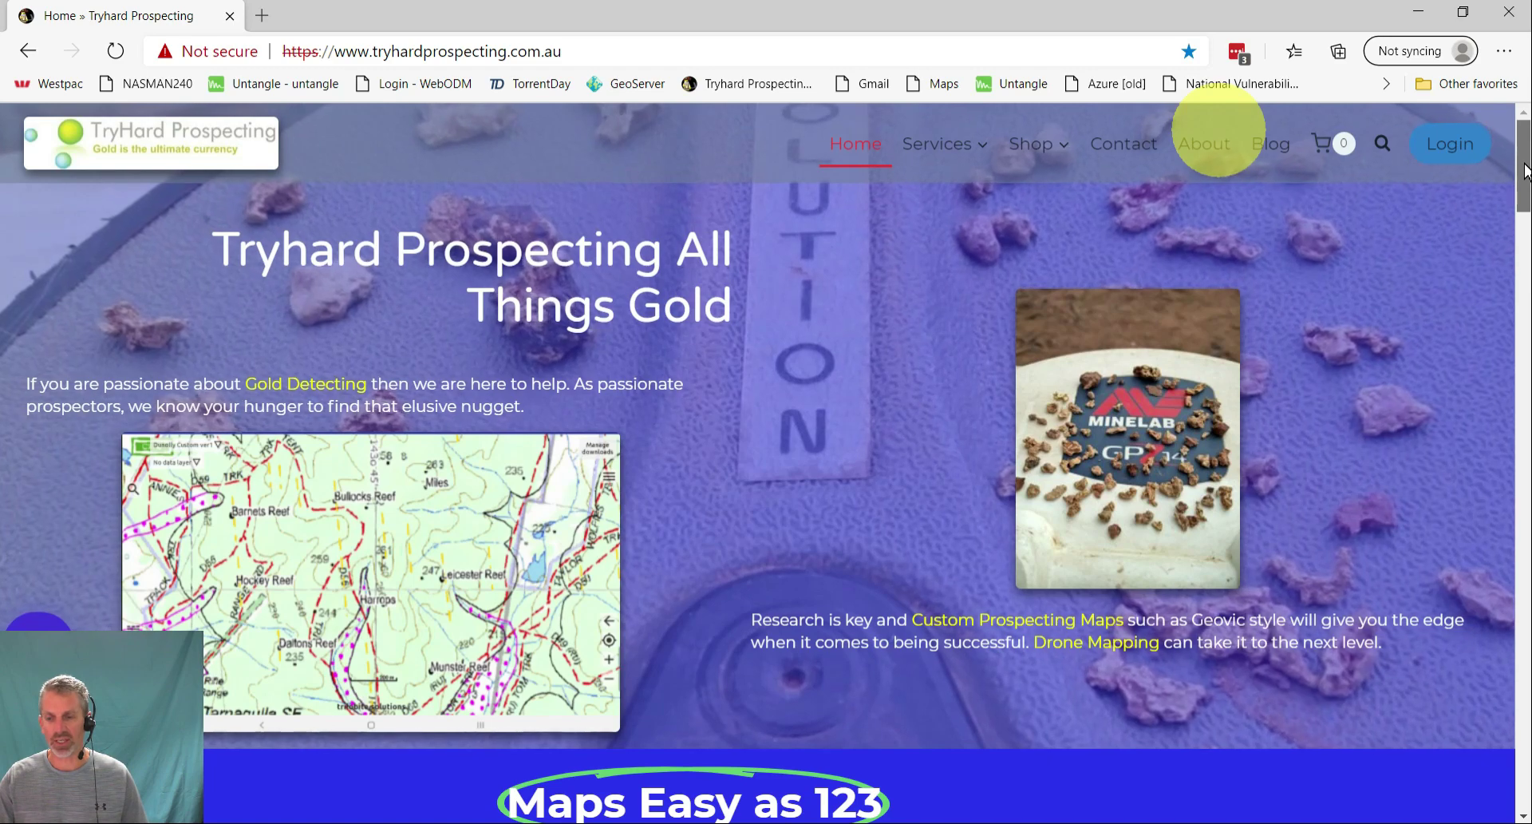
Scroll the Tryhard Prospecting homepage down to the three-step 'Maps Easy as 123' section
drag(1525, 170, 1524, 240)
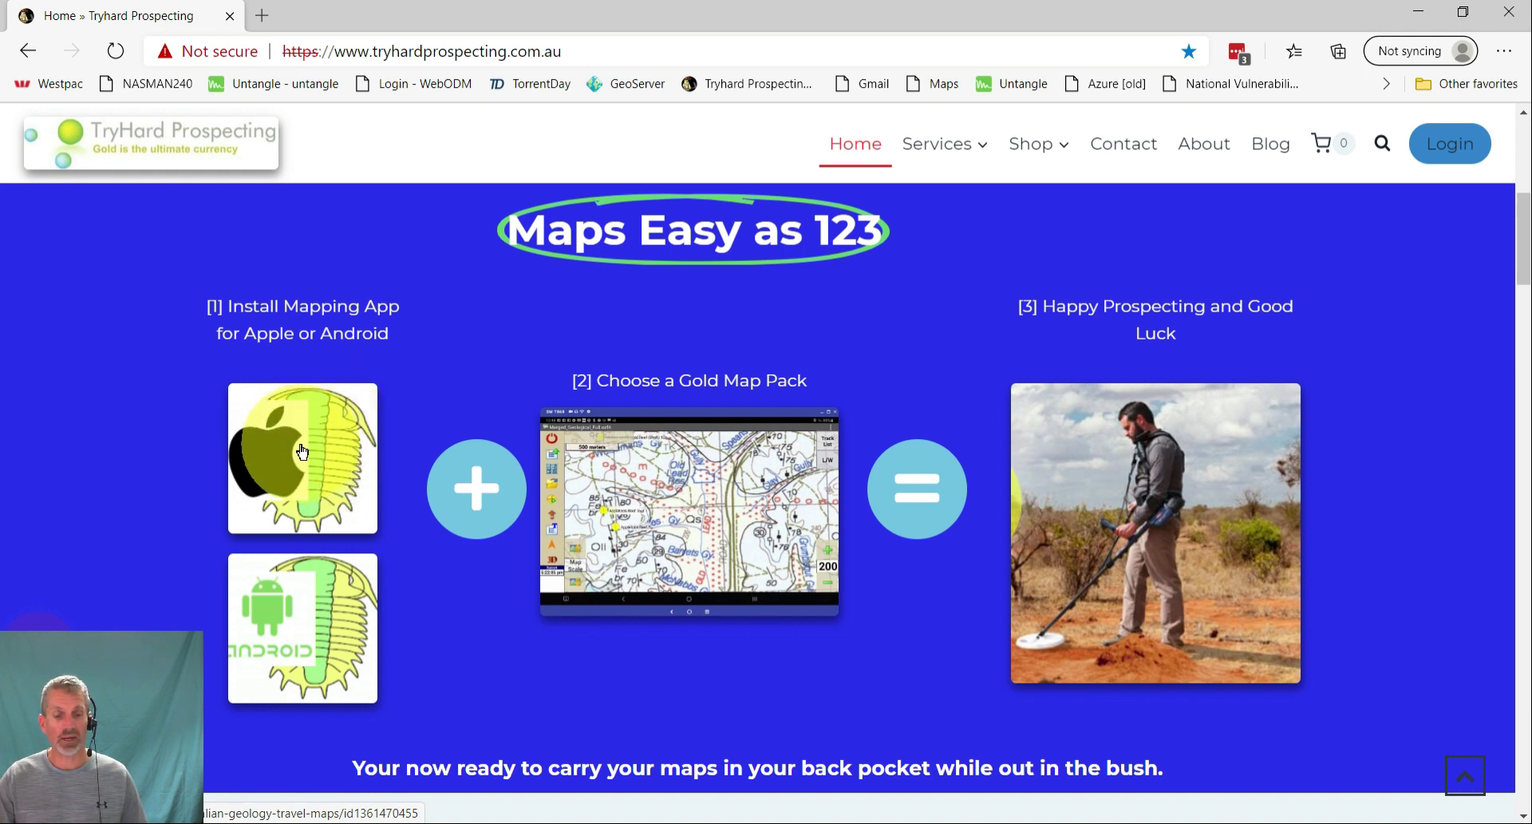
click(303, 452)
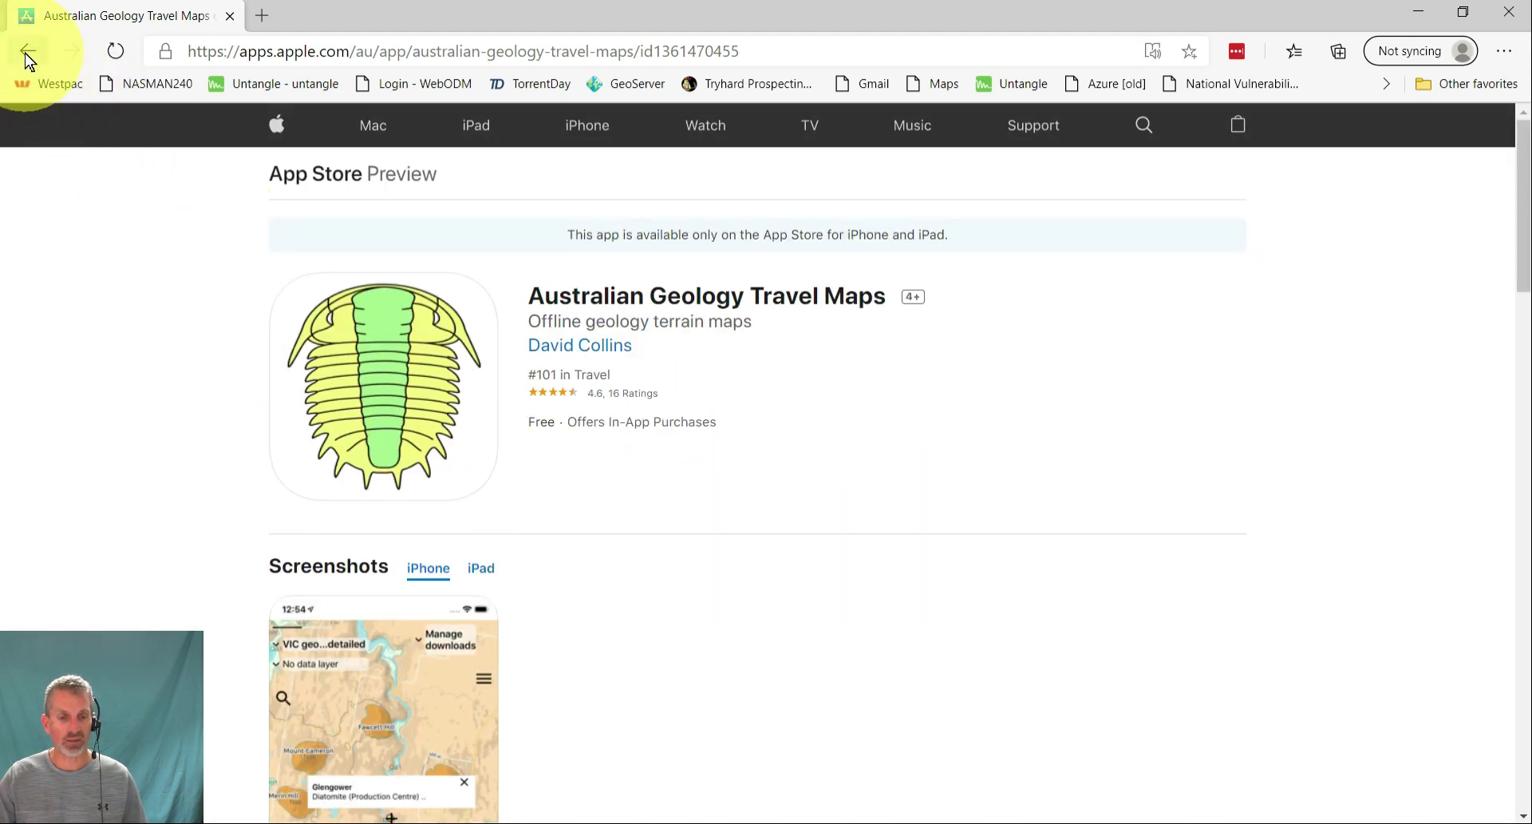
click(26, 53)
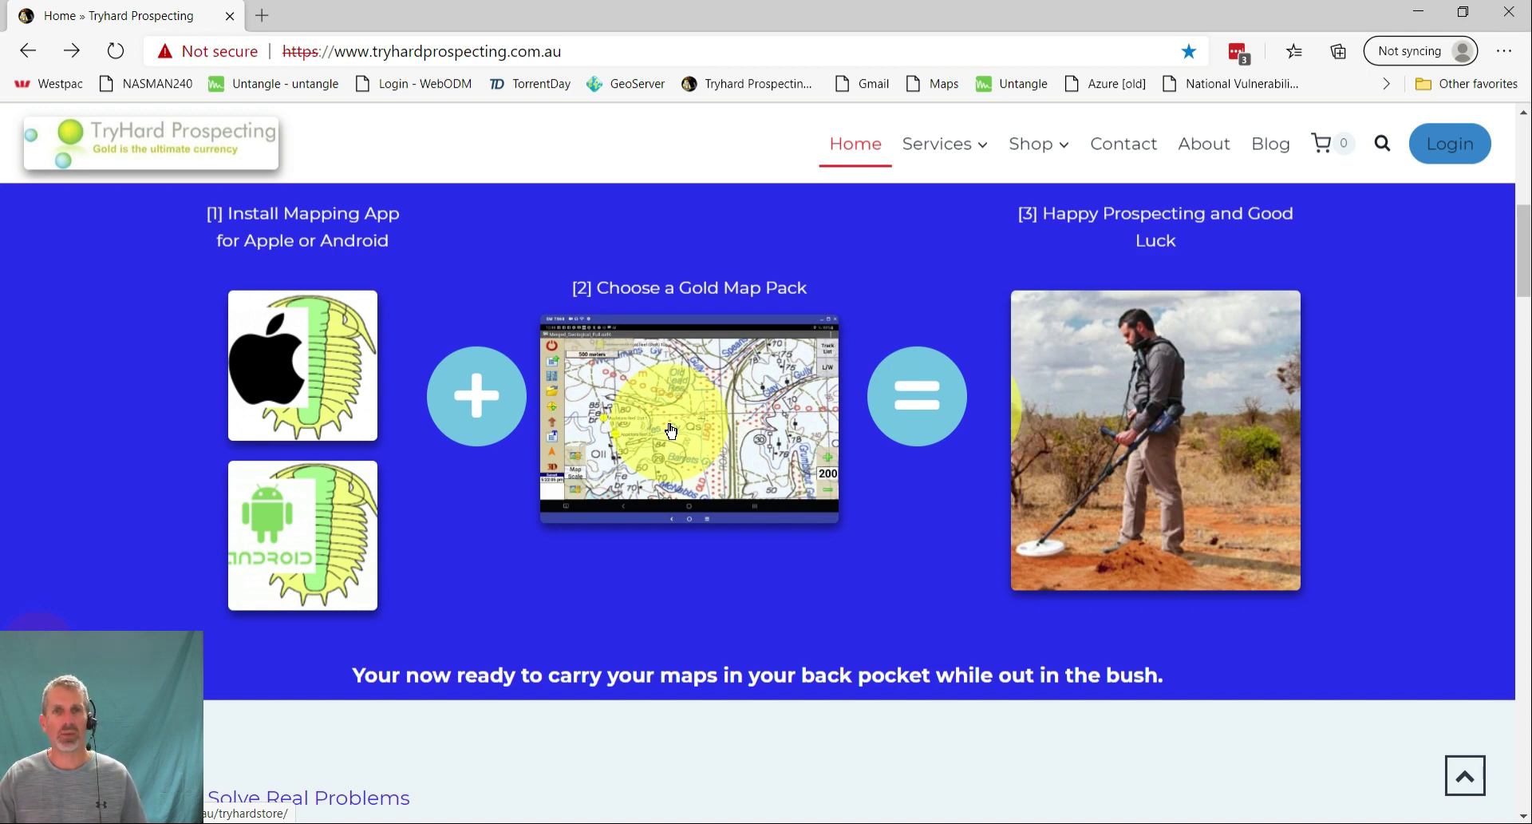
Open the Tryhard online store and scroll to the $25.00 Trilobite gold map packs, including Dunolly
click(671, 431)
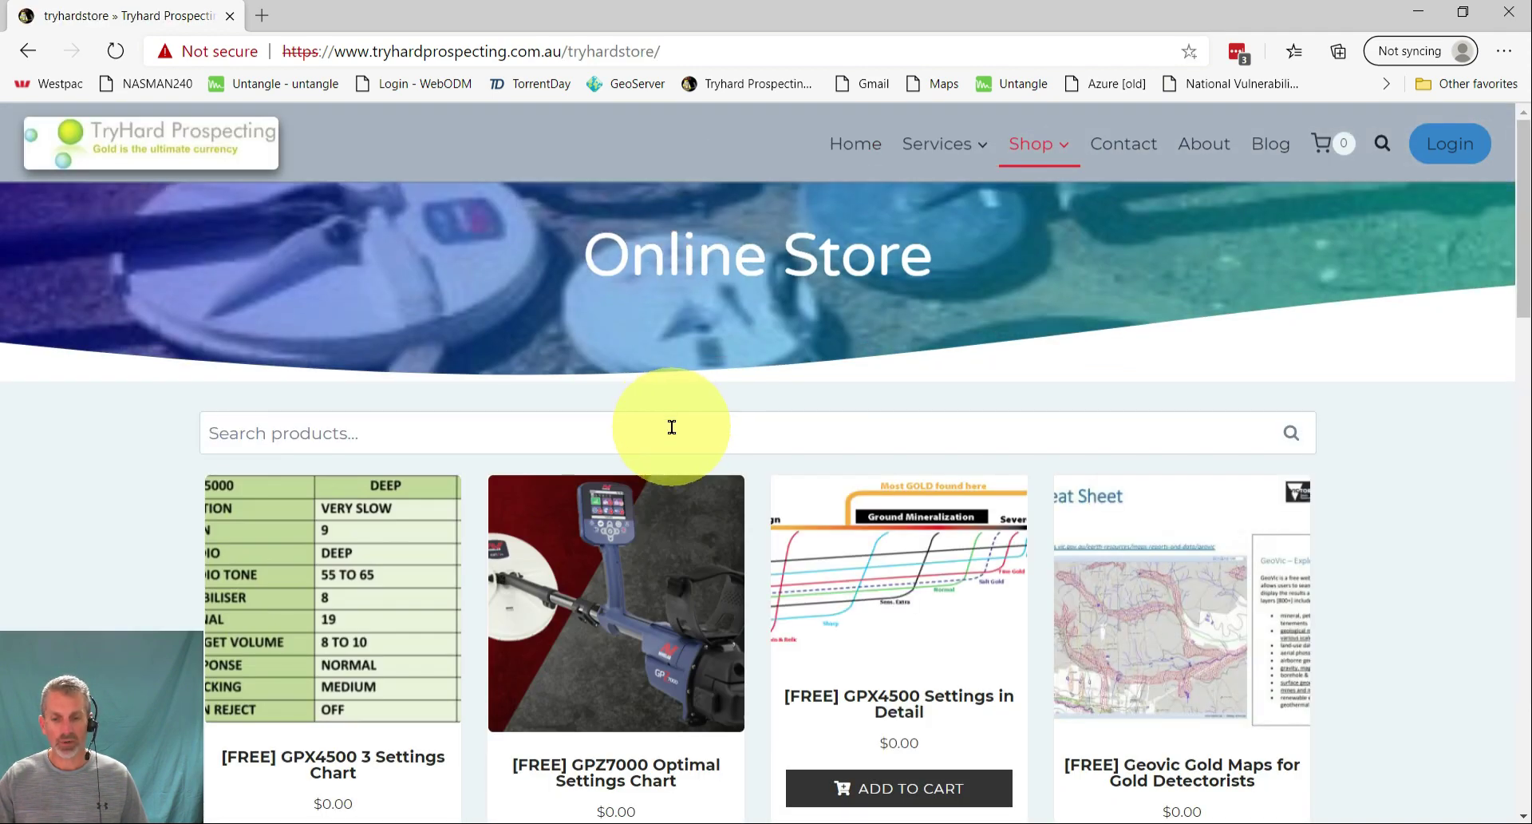
scroll(672, 419, down, 8)
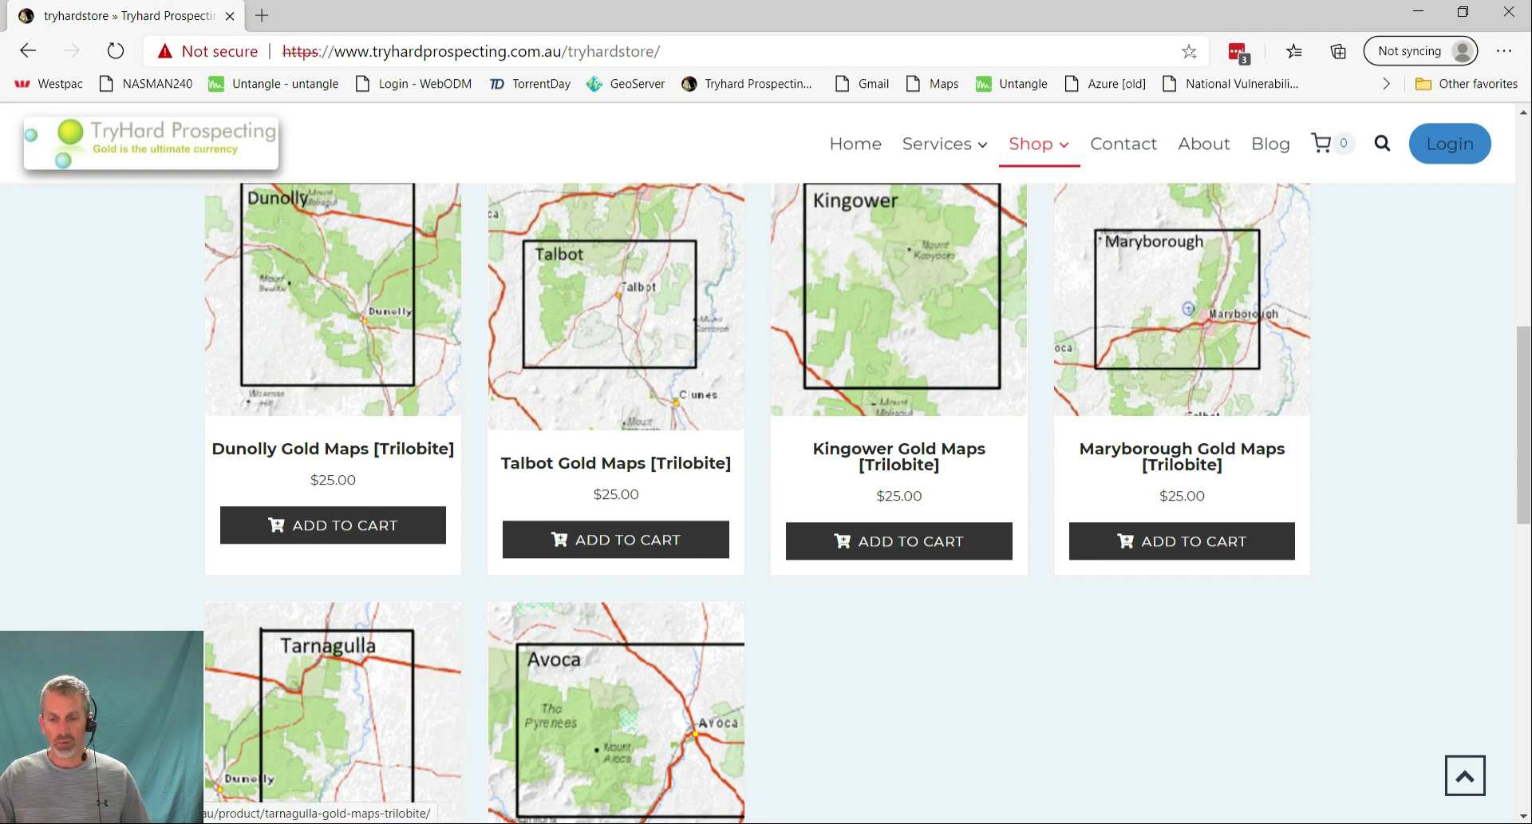
Minimise Edge to reveal AirServer mirroring the iPad home screen with the Trilobite app
click(1419, 12)
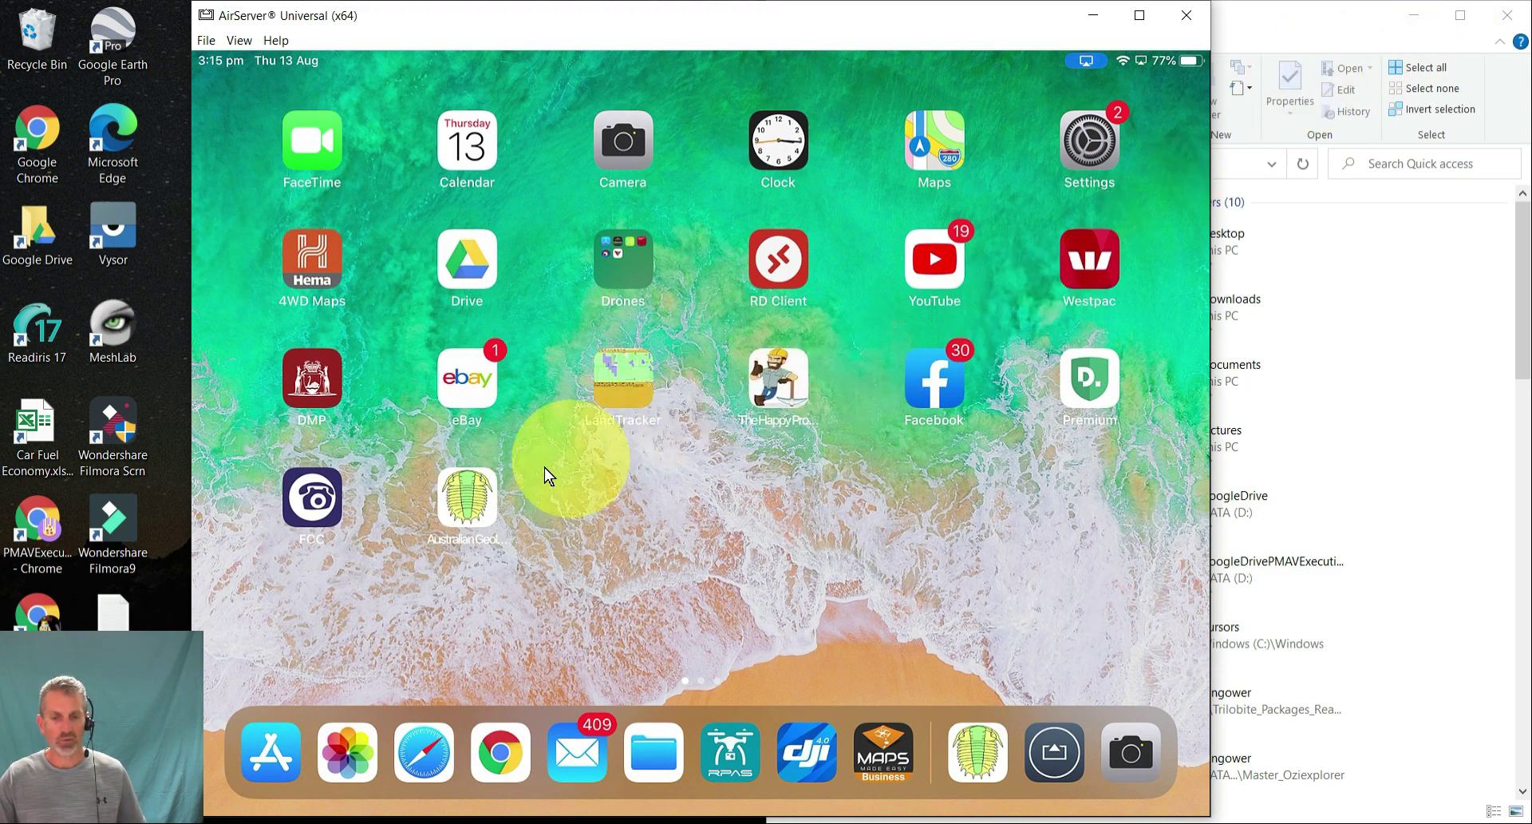
Launch Australian Geology Travel Maps and choose Satellite imagery around Dunolly-Rheola Rd
click(468, 506)
click(467, 506)
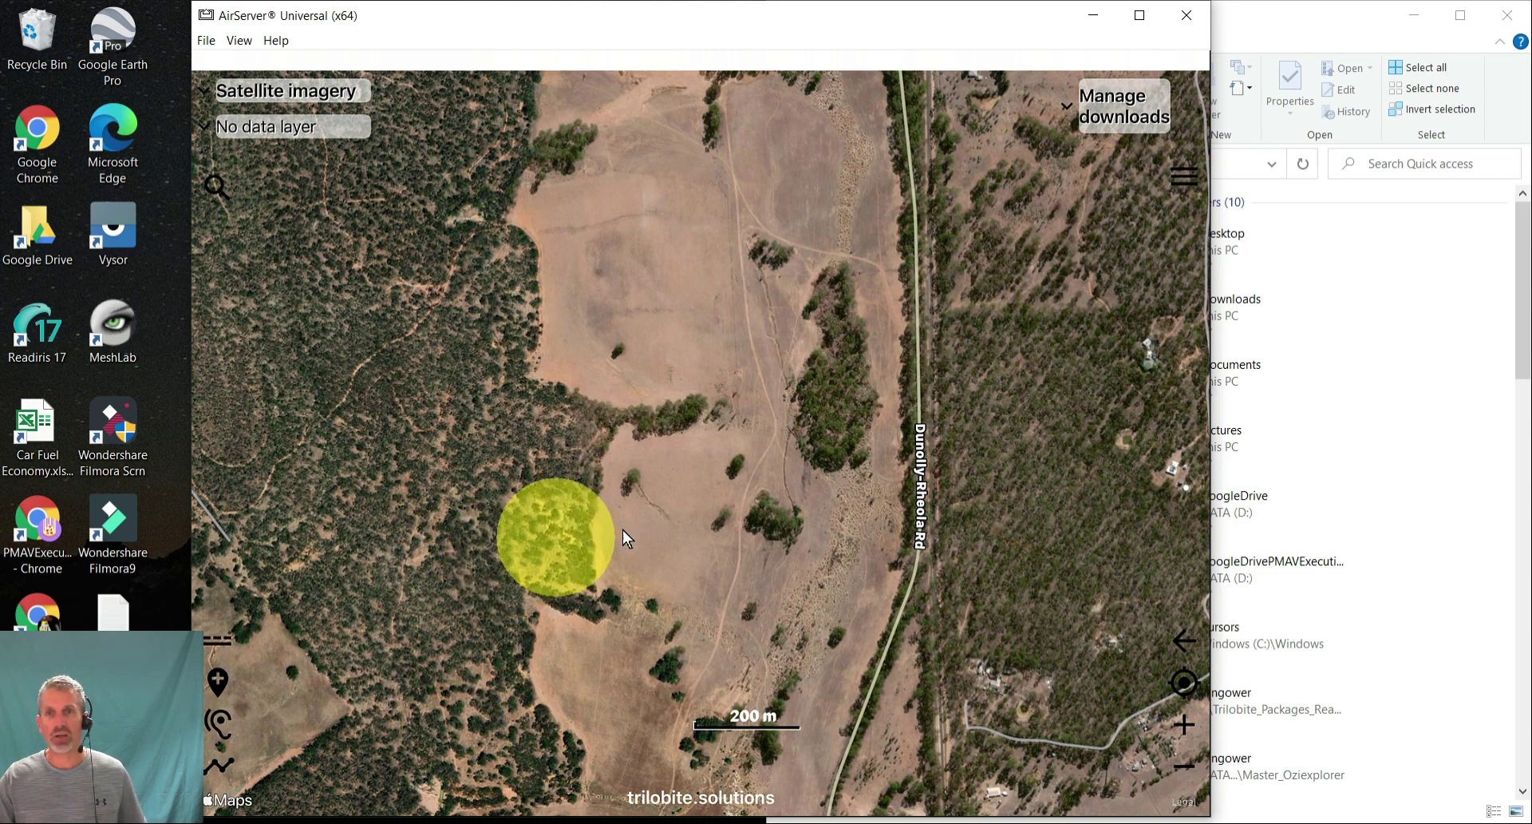
click(286, 93)
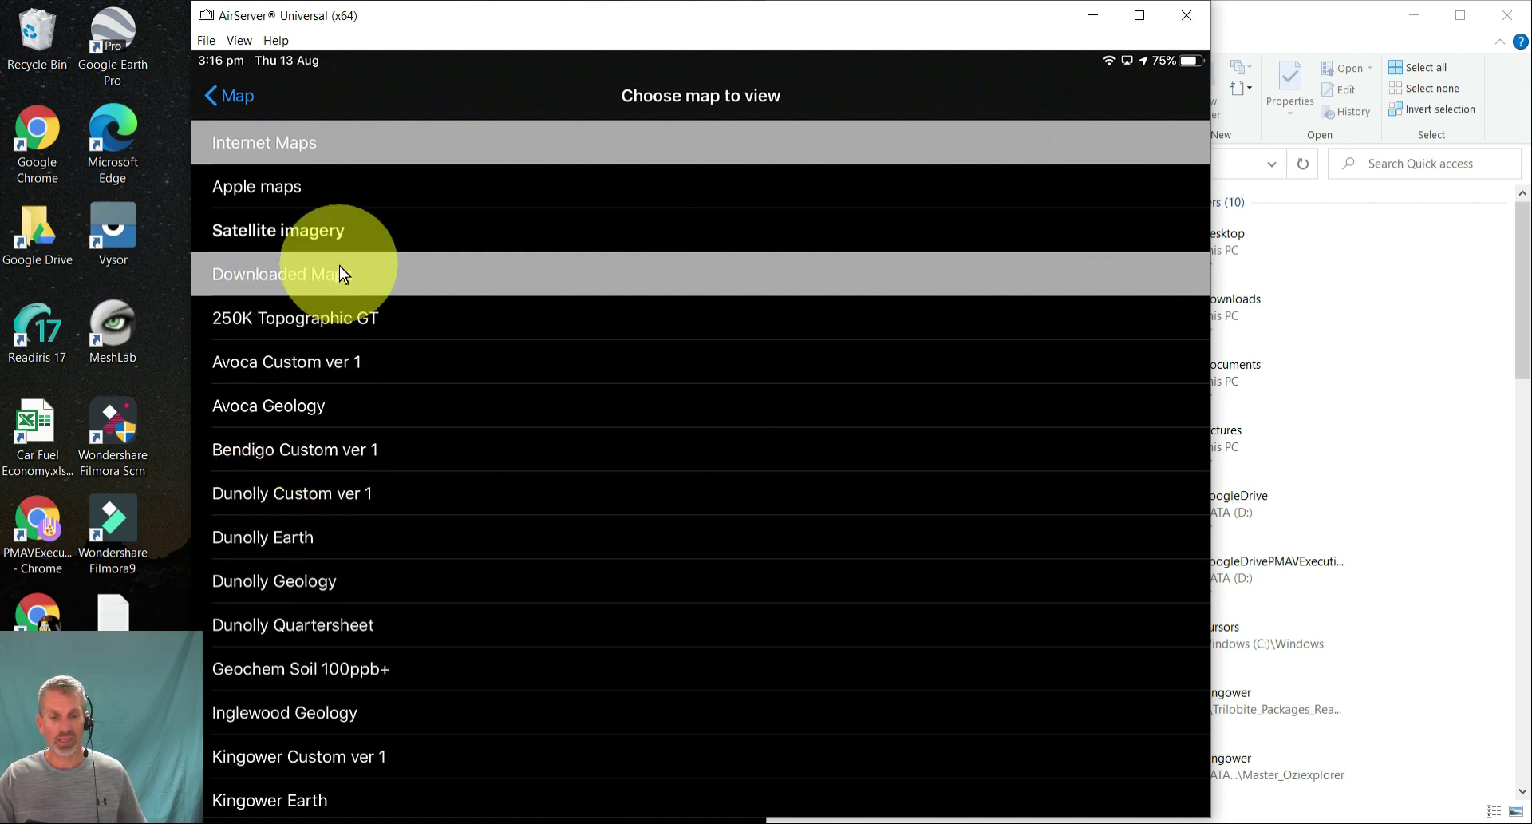
click(216, 93)
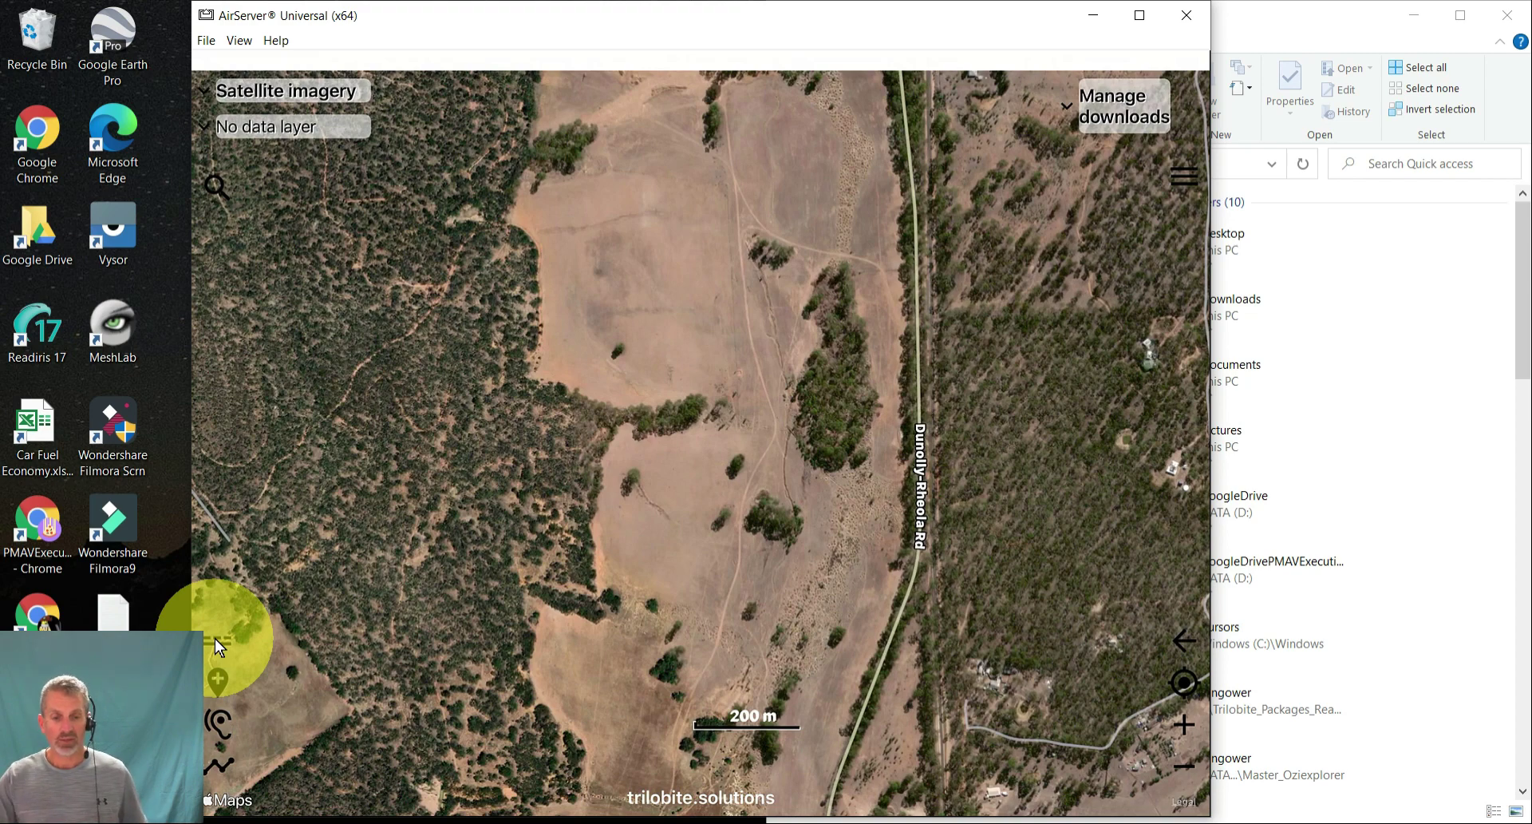
Turn on the downloaded custom map overlay showing Sporting Flat and Barrets Gy
click(209, 642)
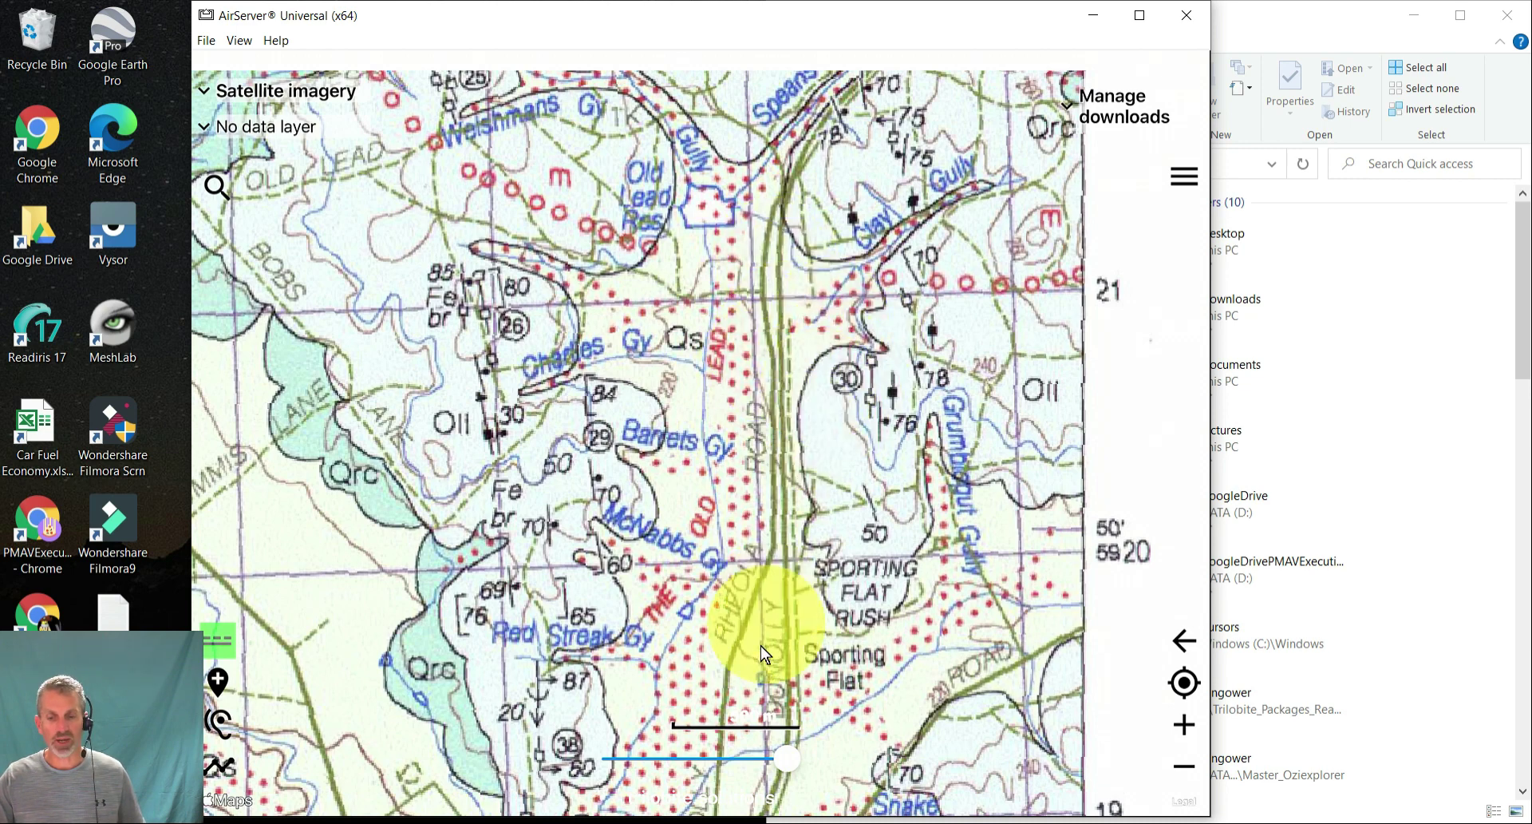
Slide the overlay opacity left so only satellite imagery around Old Lead Reservoir shows
click(784, 760)
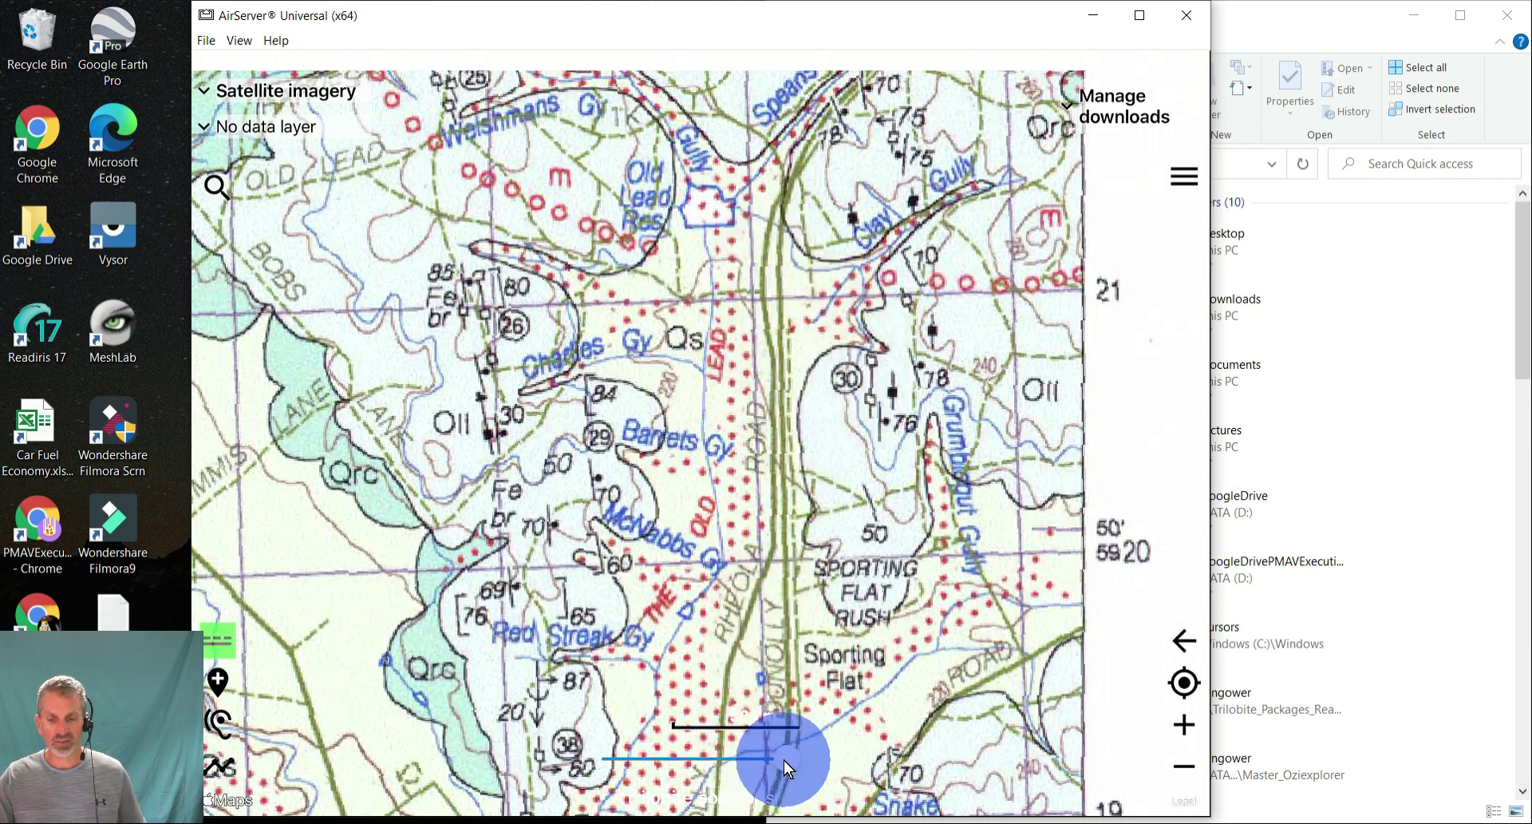
drag(782, 760, 734, 754)
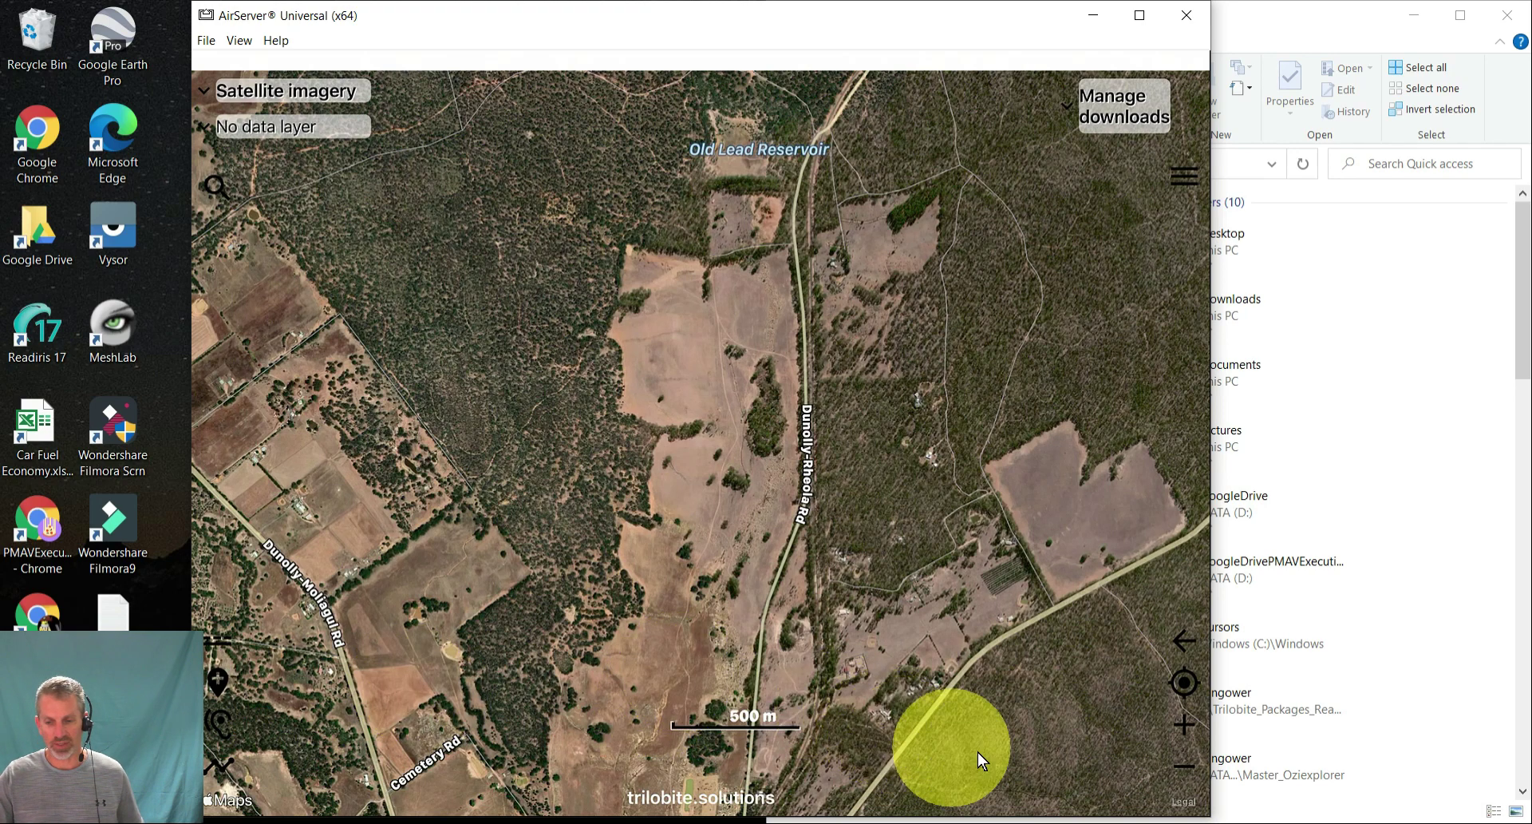
Zoom the satellite map out one level to a 1 km scale around Painswick and Murderers Hill
click(1186, 769)
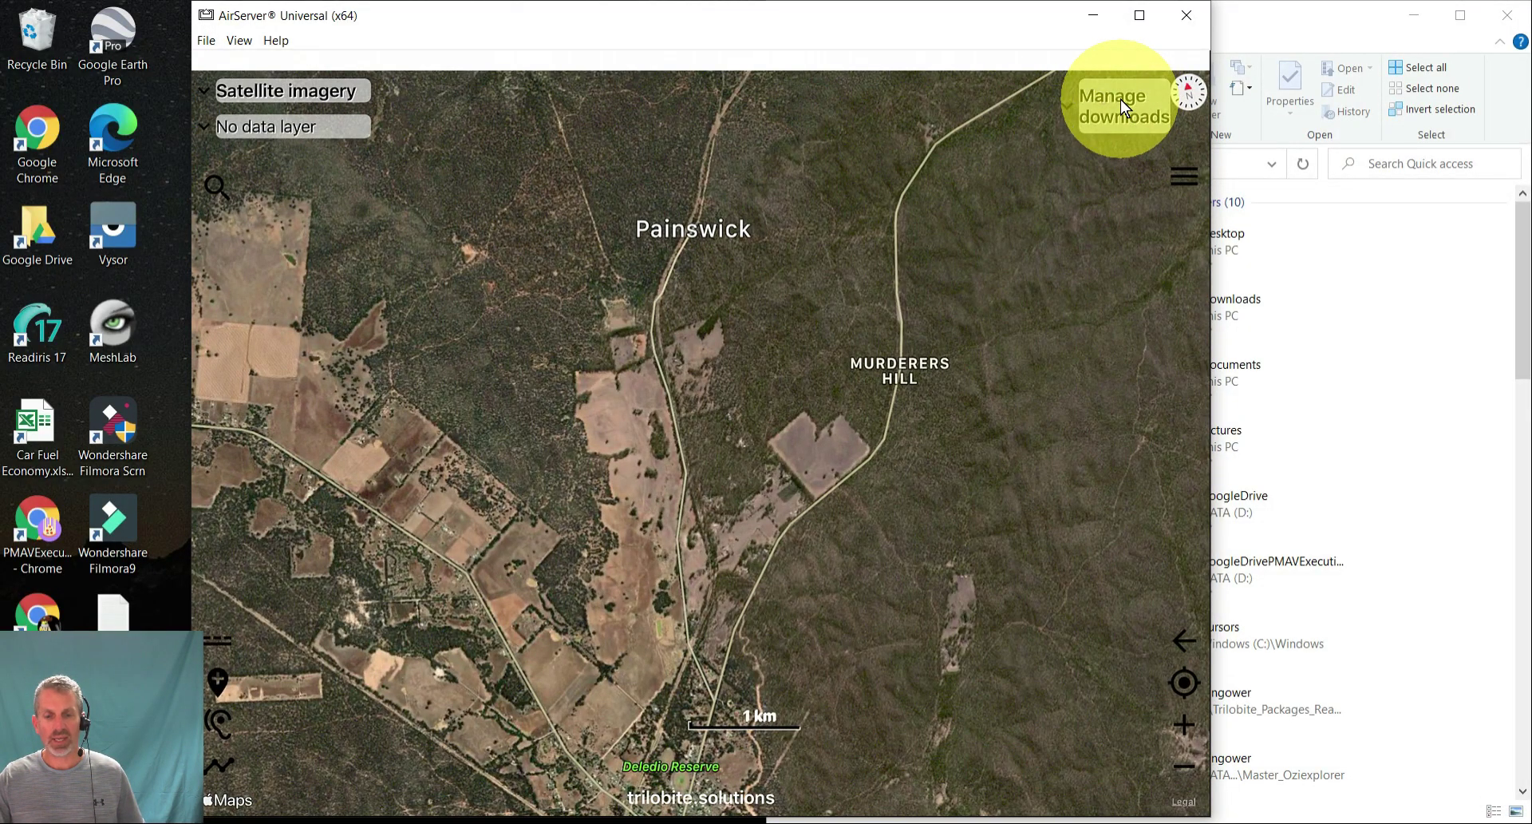
Show the Manage downloads list of MBTILES map packs, such as Dunolly Custom ver 1, and GEOJSON layers
click(1120, 99)
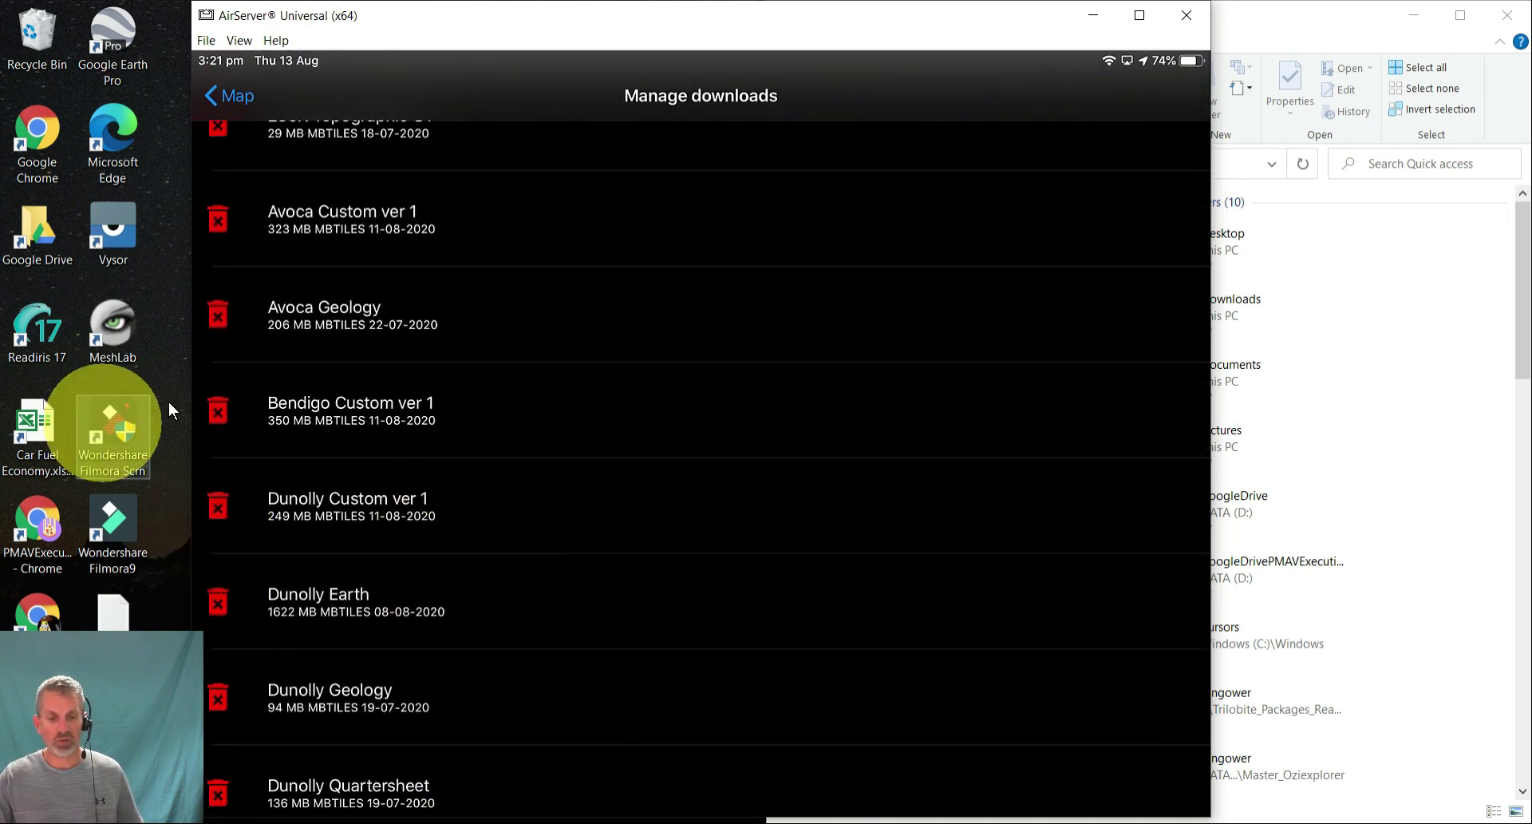
Delete the Avoca Geology map pack, postpone the iPad software update, and minimise the AirServer mirror
click(216, 313)
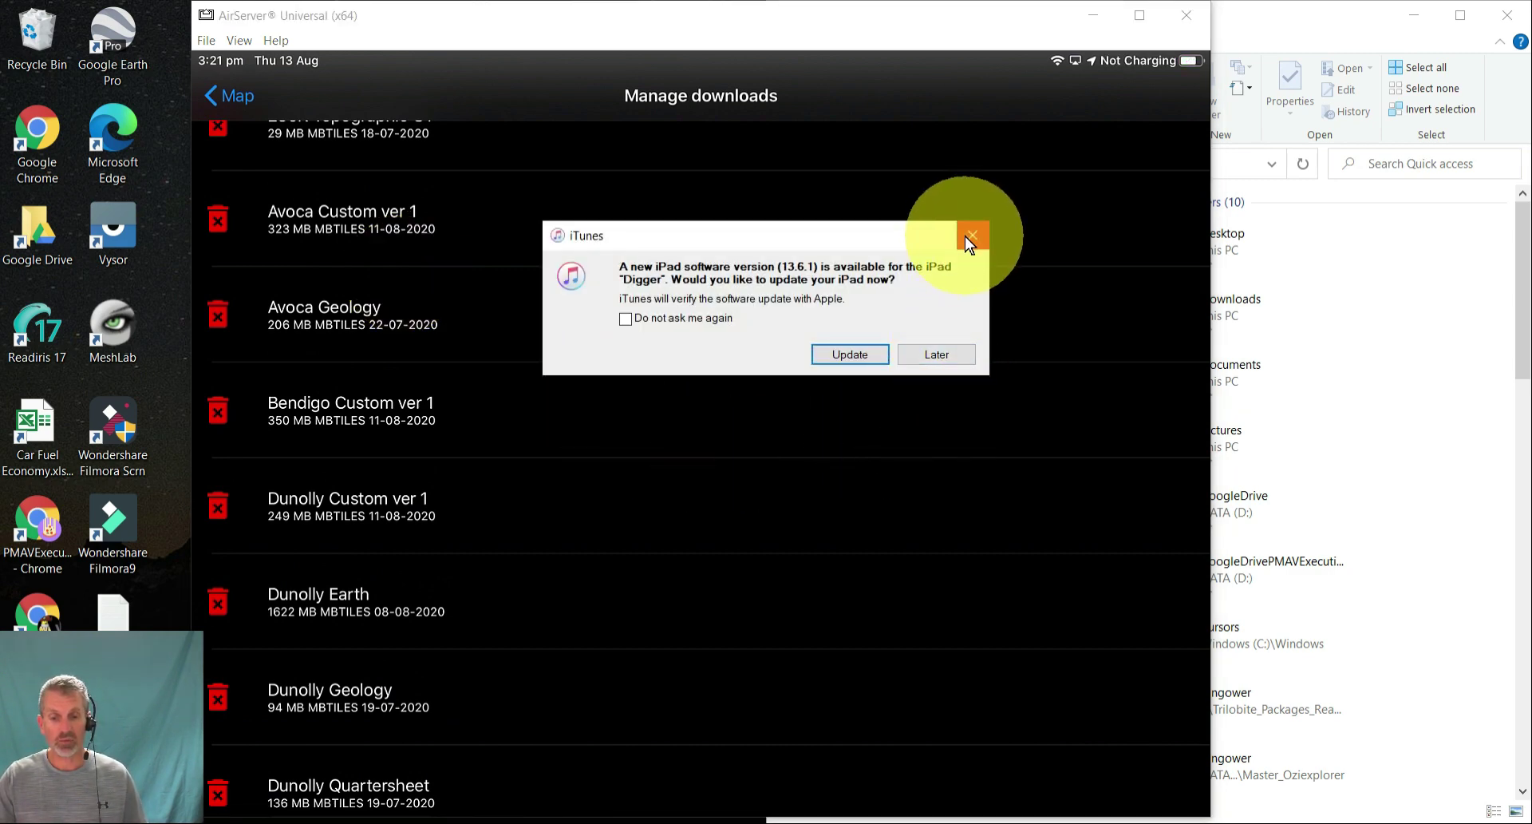
click(938, 355)
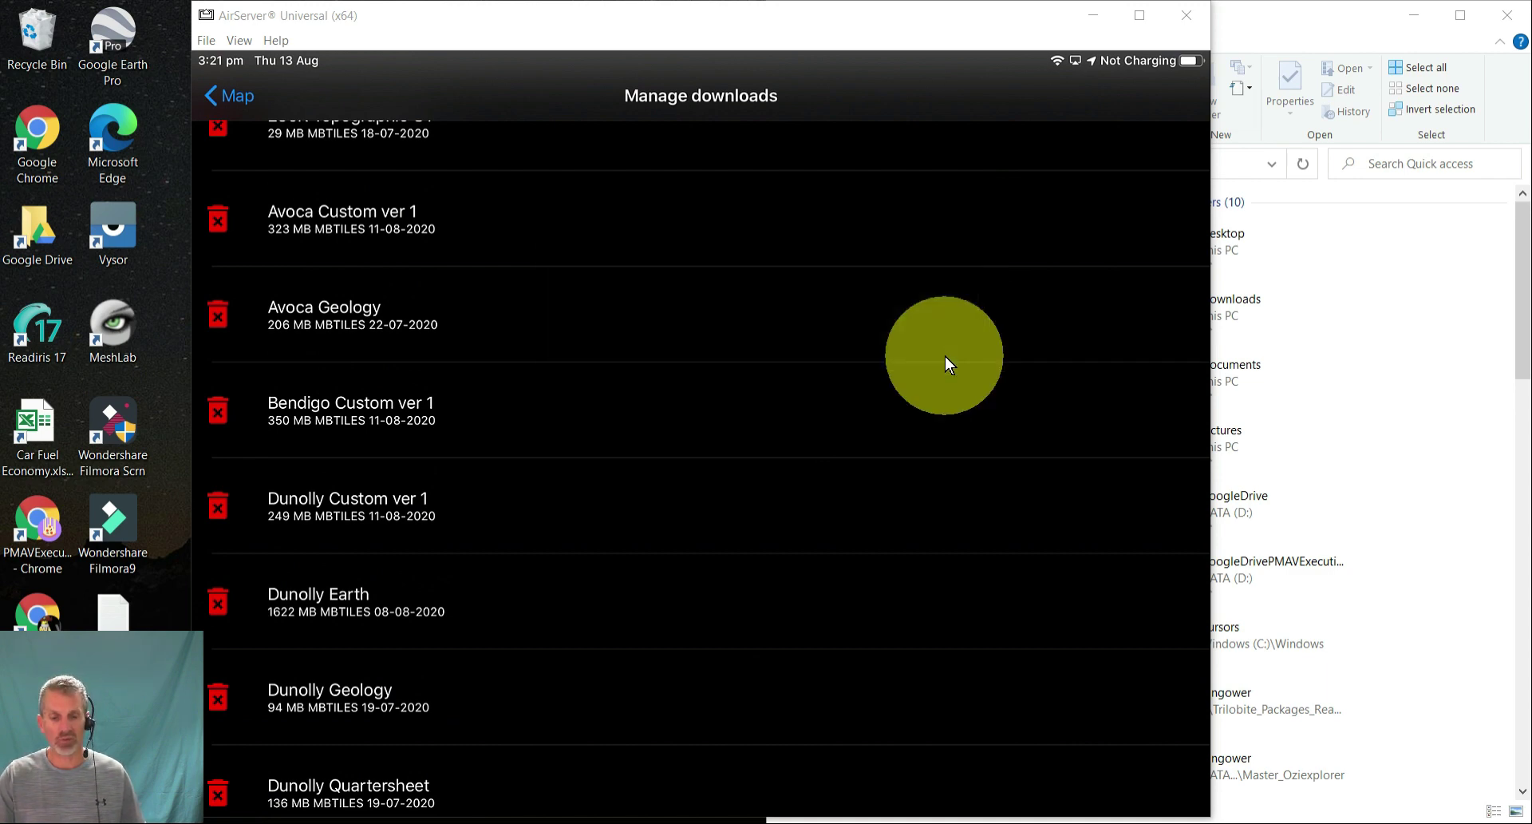
click(1096, 15)
Switch to iTunes and show the iPad Air 2's Summary page with capacity and backup options
click(878, 810)
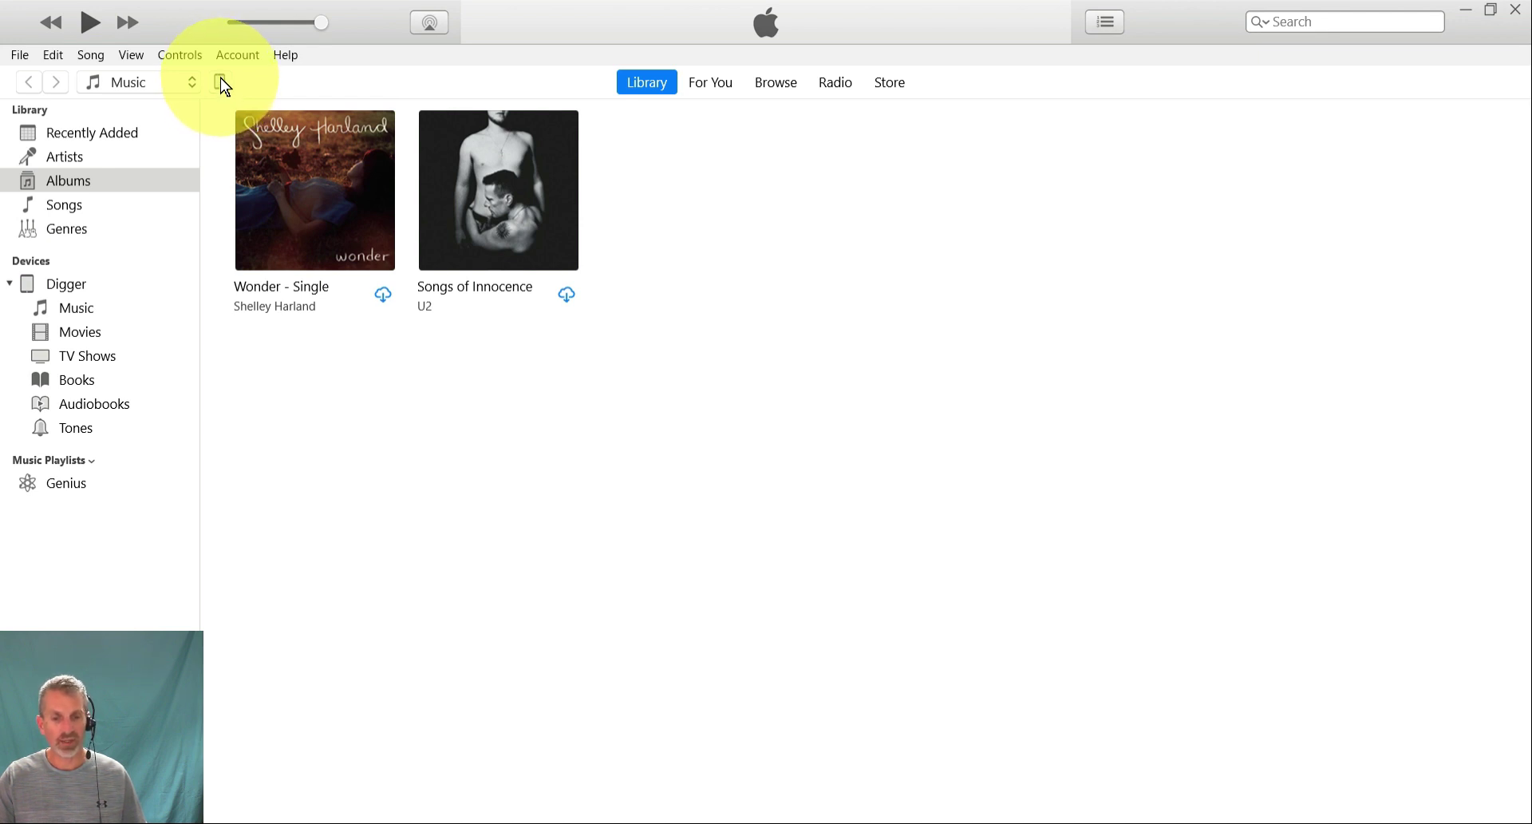
click(221, 80)
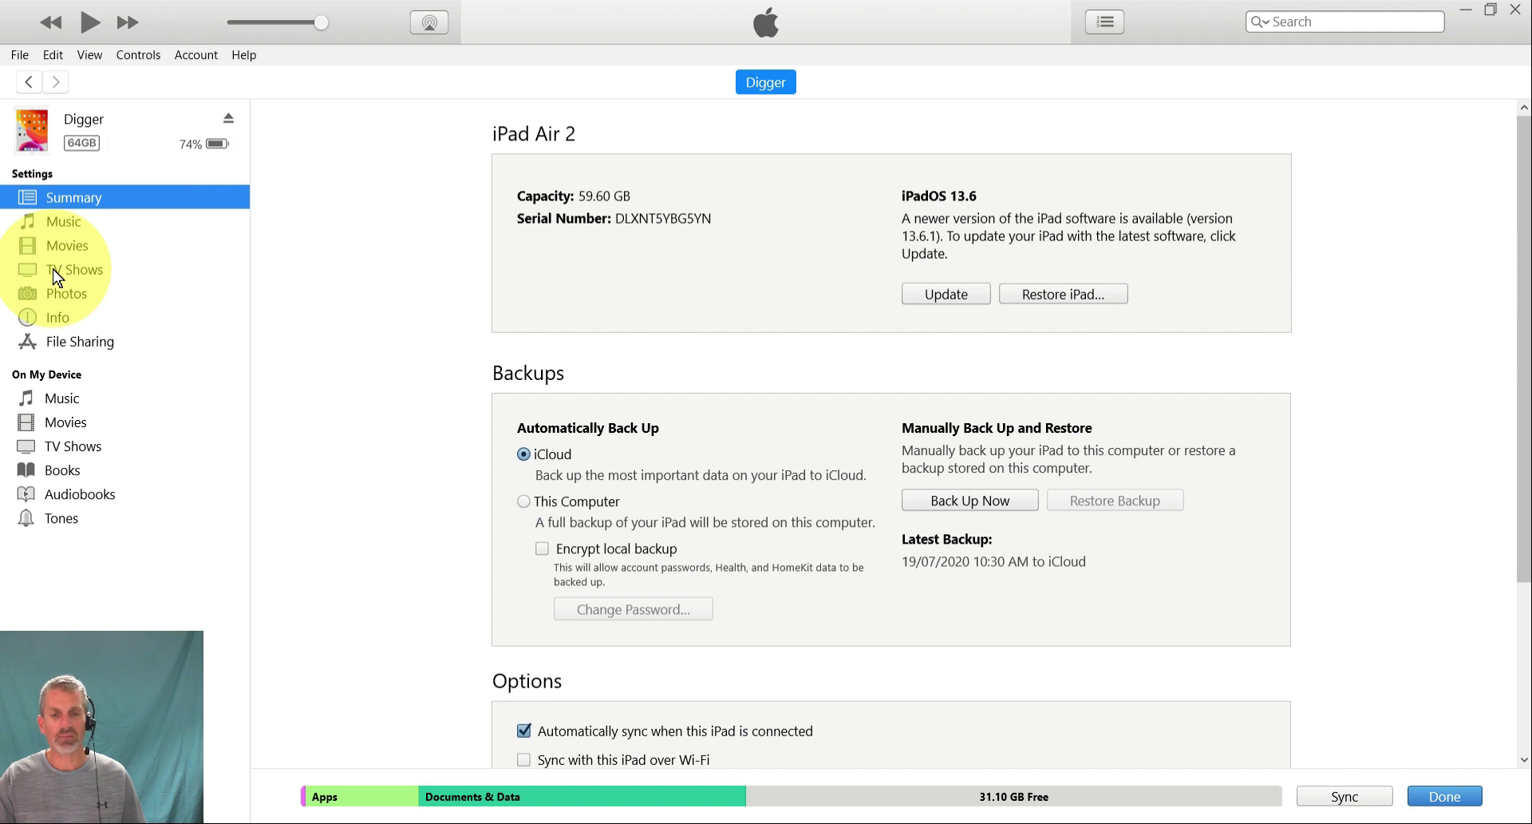
Show the Australian Geology Travel Maps documents (features, Inbox, maps, trails) in iTunes File Sharing
click(59, 342)
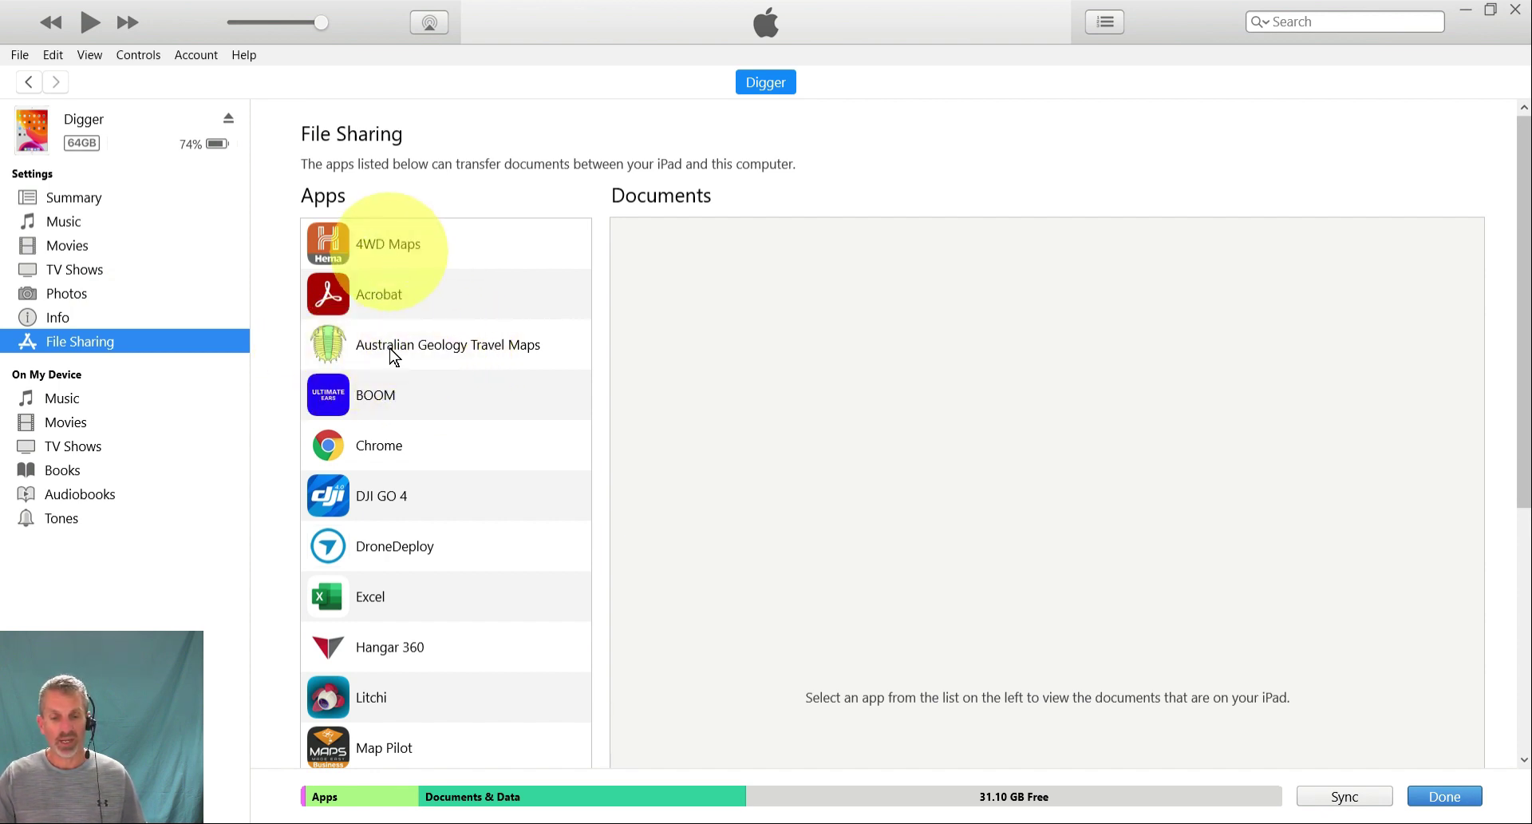
click(437, 354)
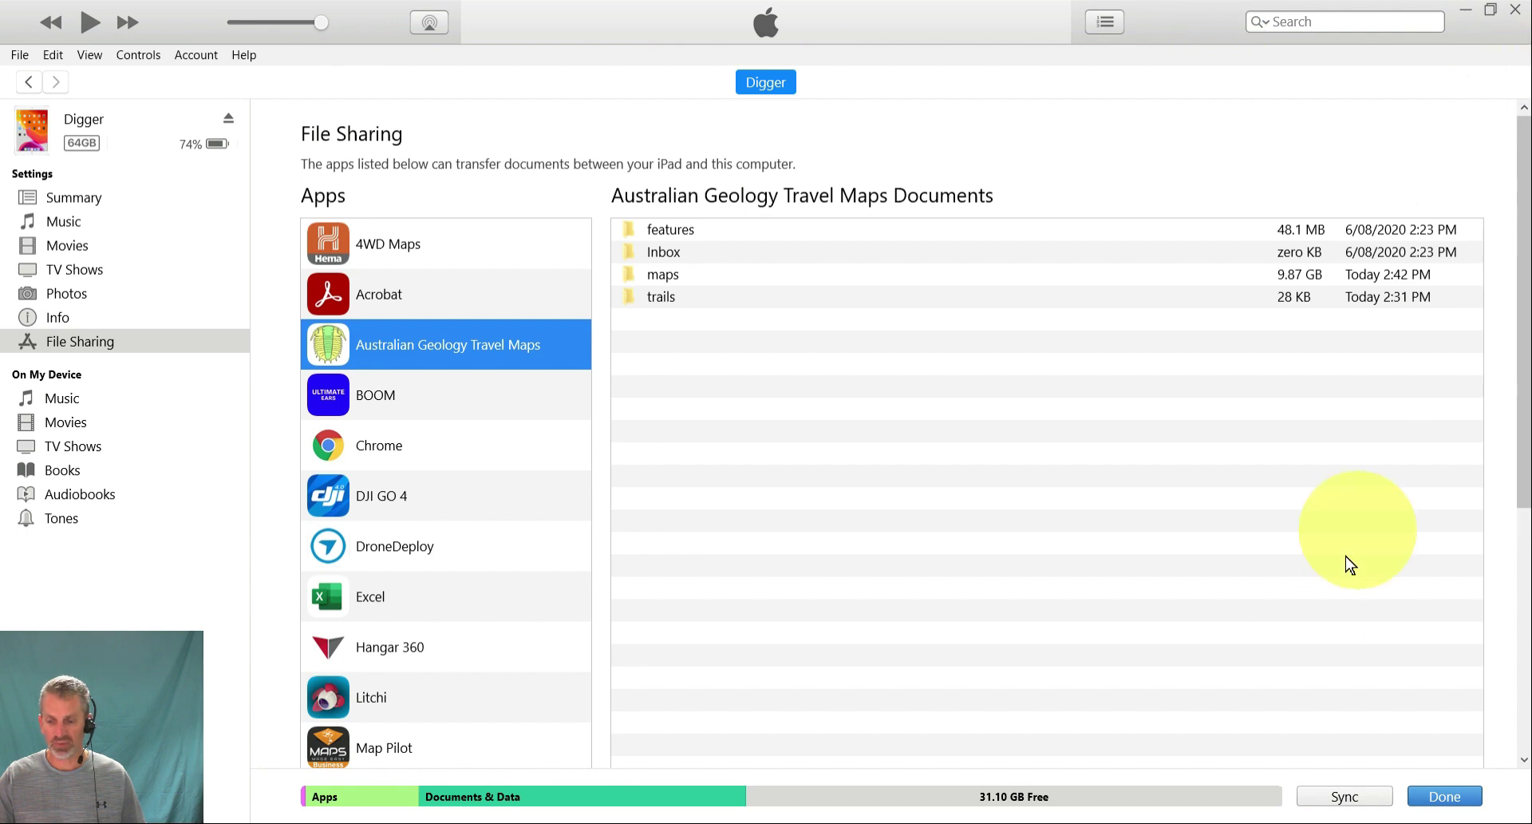
Open two File Explorer windows and open Android_Apple_Trilobite_Dunolly_Map_Pack.zip from Downloads in the left one
mouse_move(758, 818)
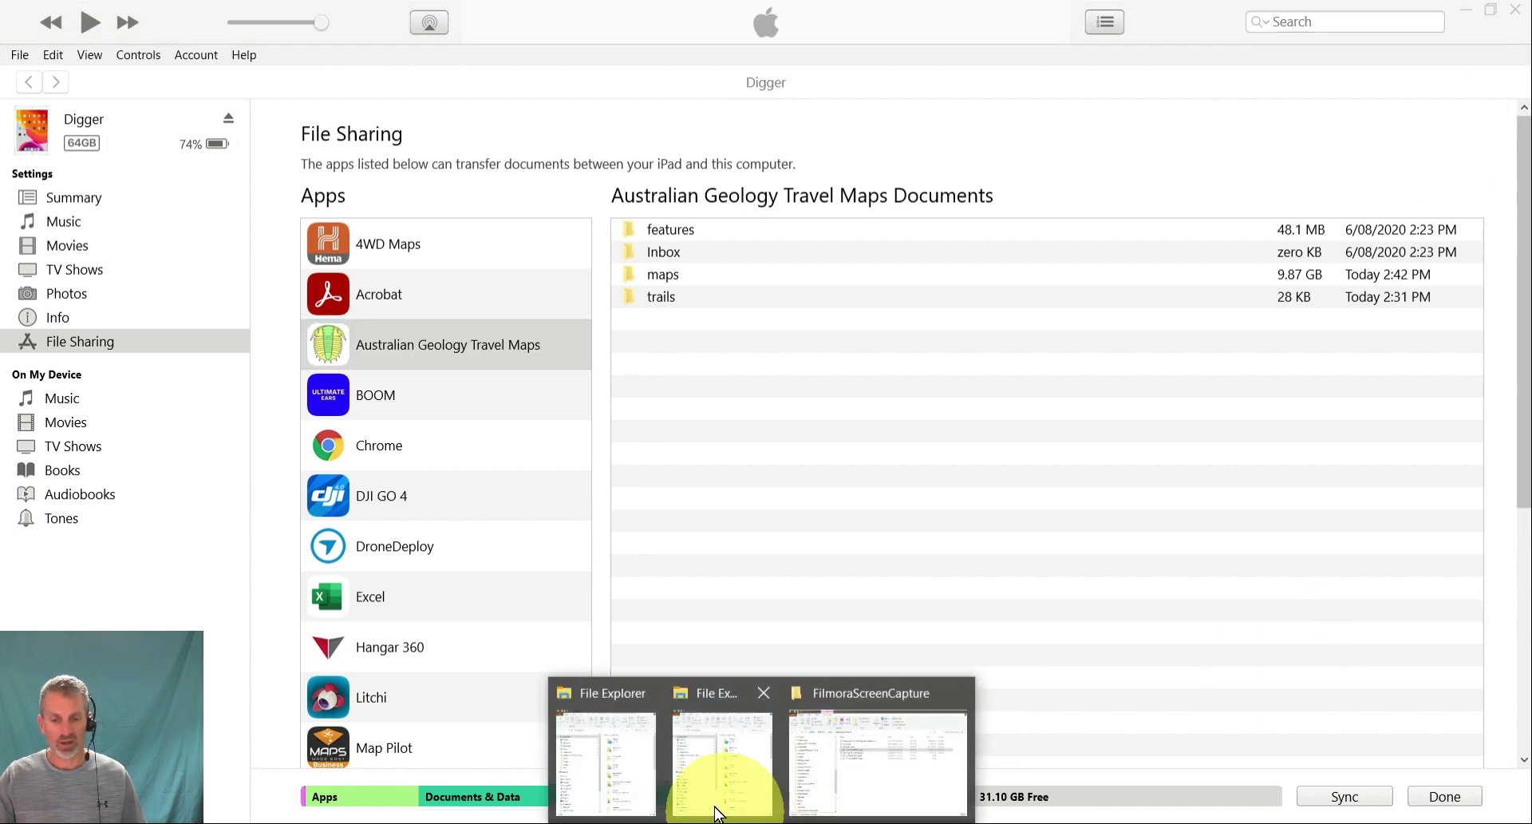
click(615, 790)
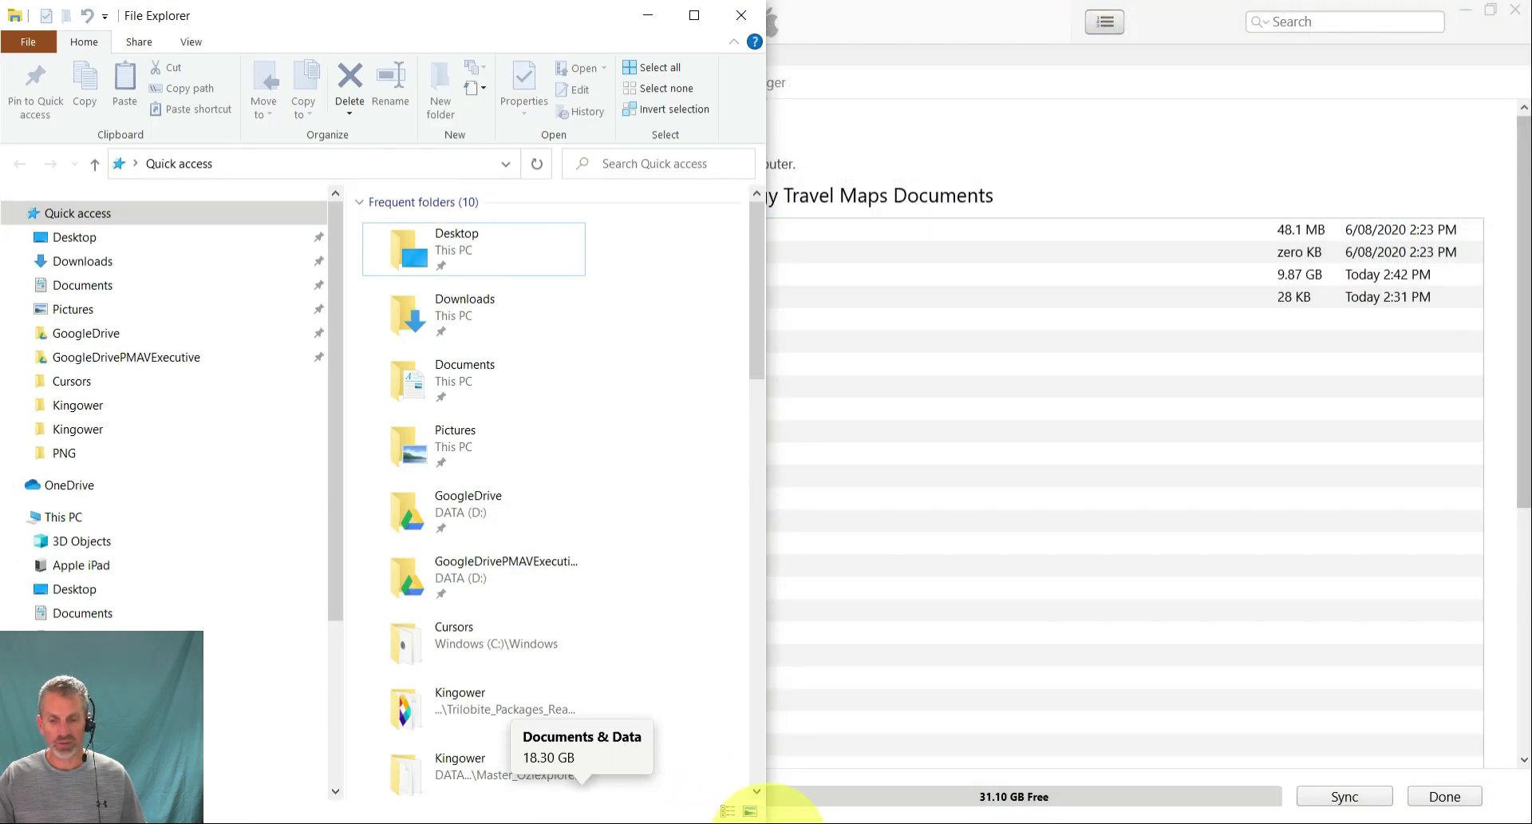
click(728, 766)
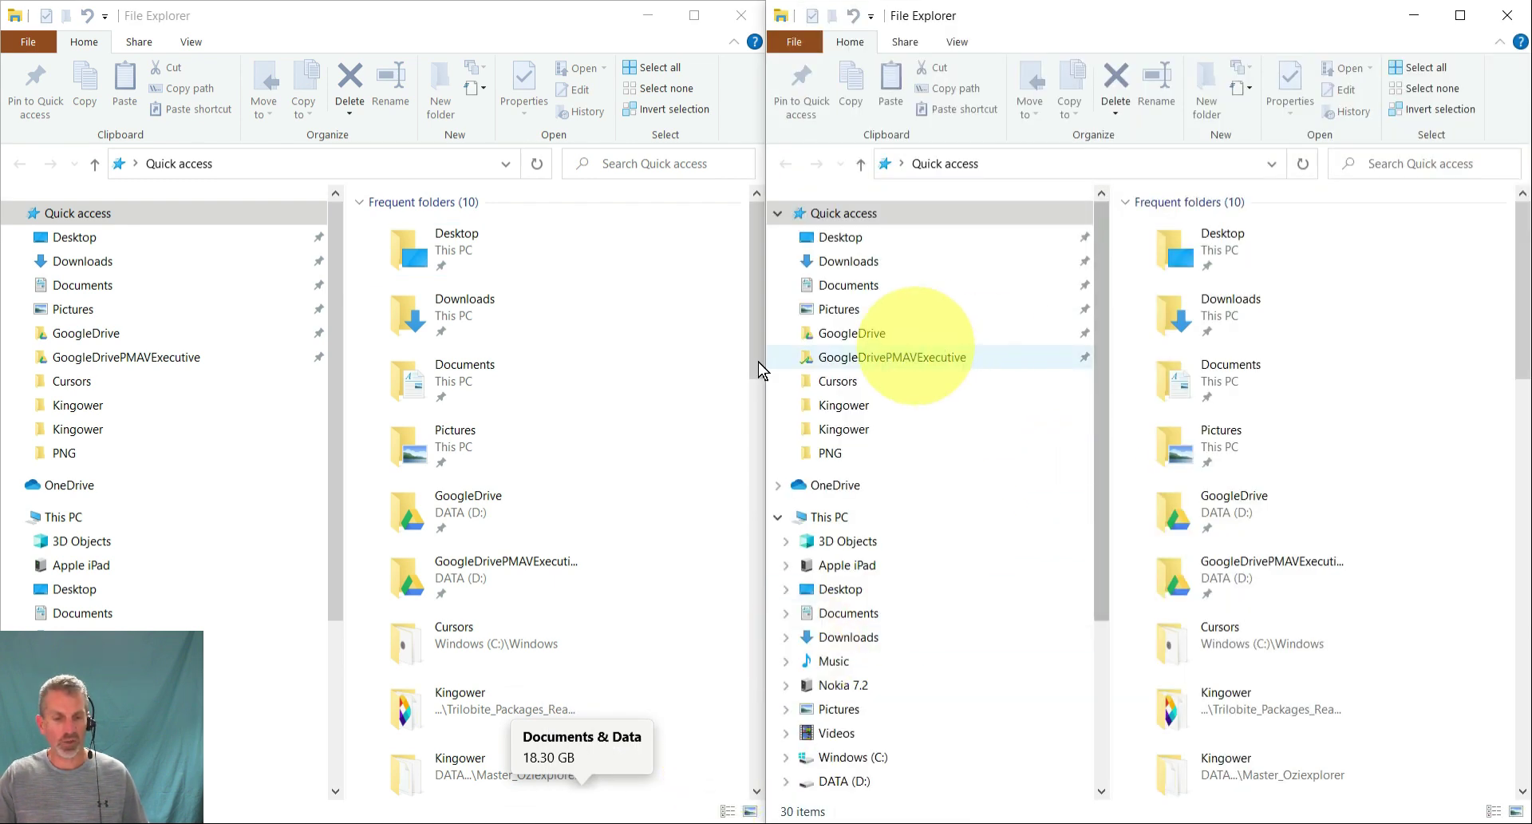
click(72, 263)
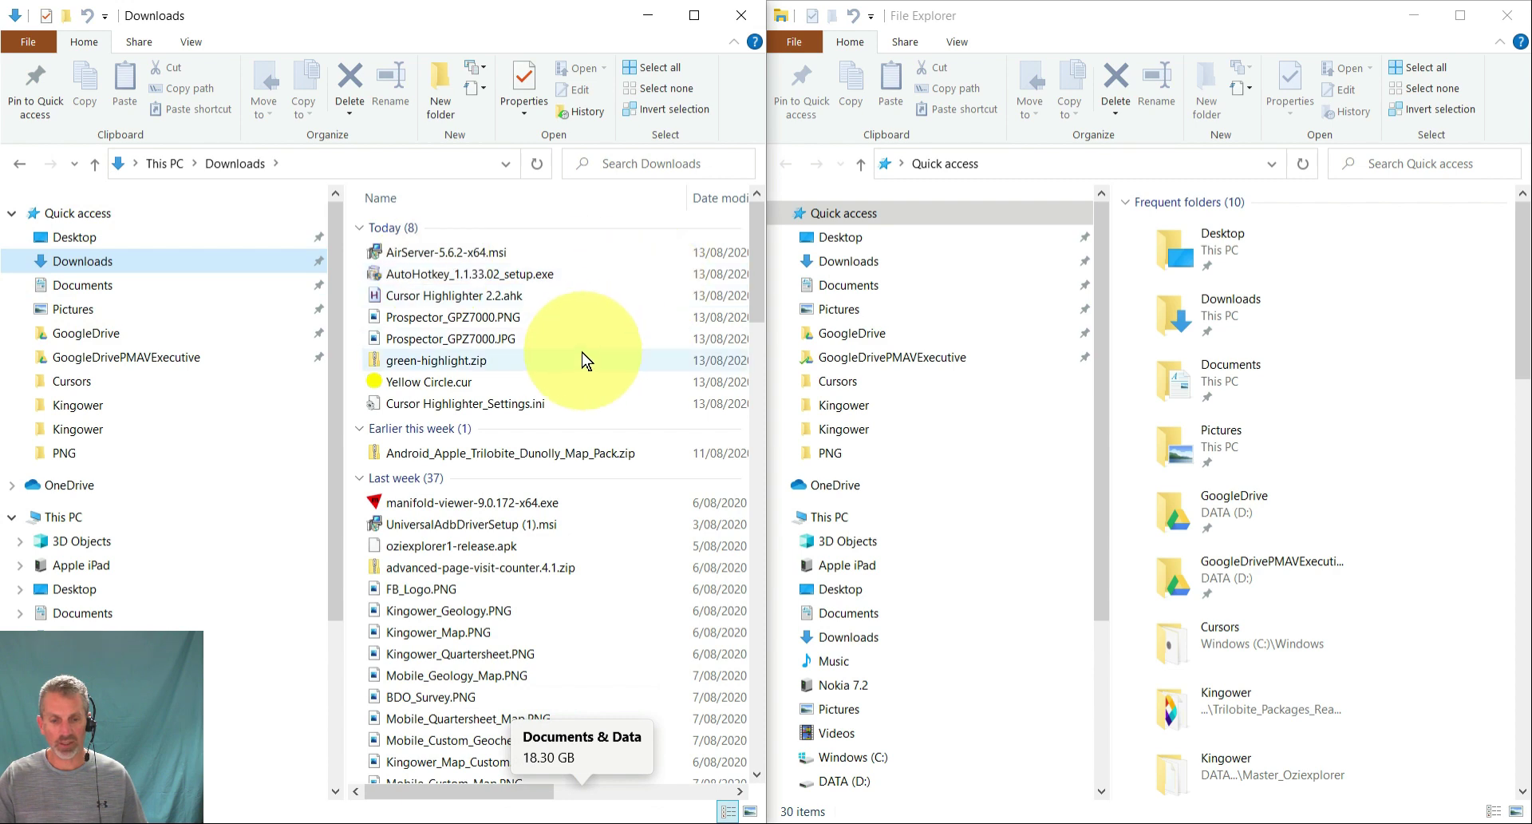
double_click(483, 452)
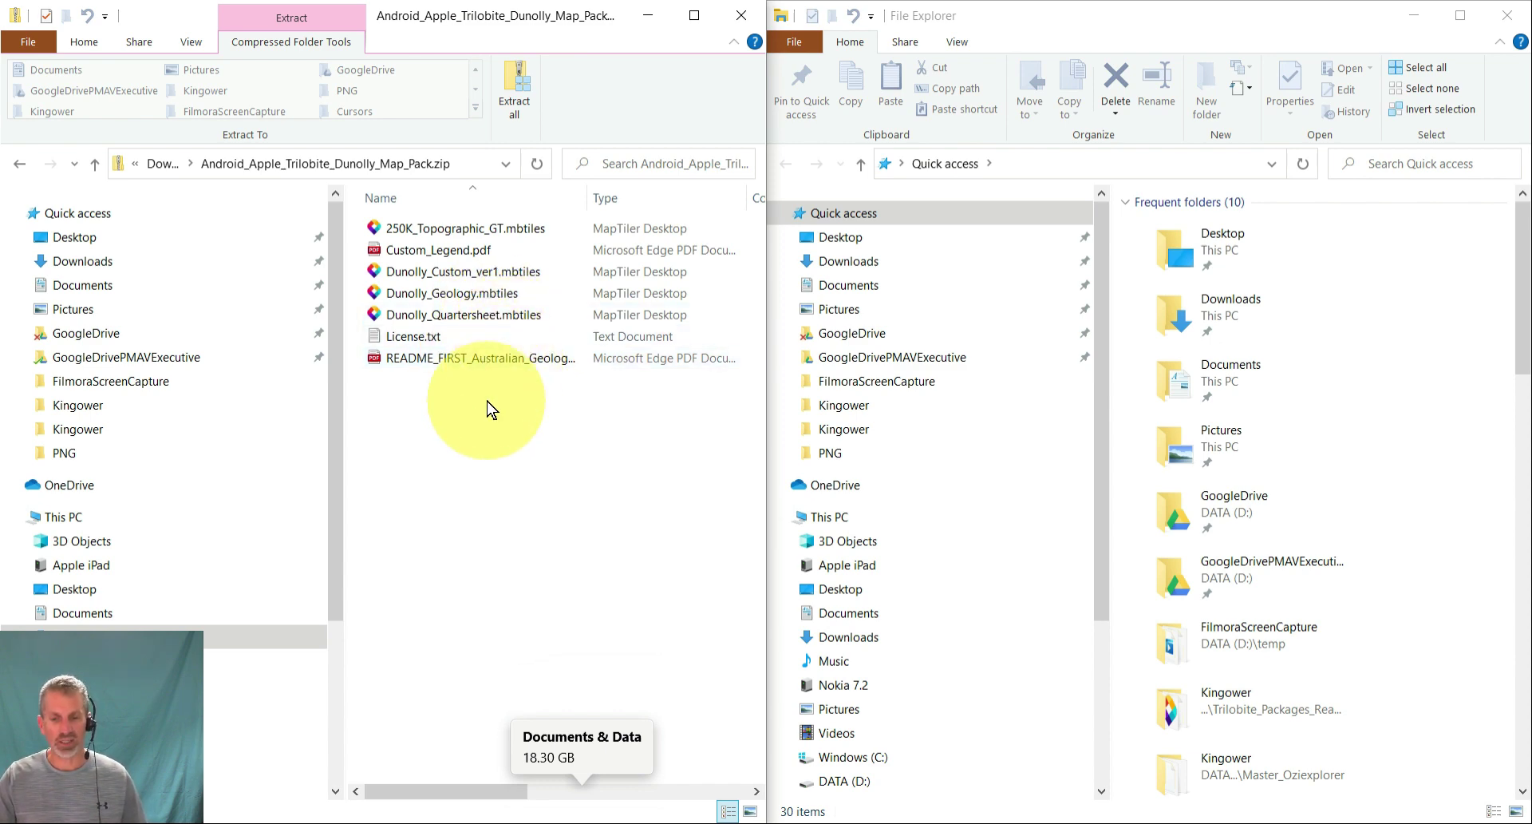
Copy all seven files in the Dunolly map pack, from 250K_Topographic_GT.mbtiles onward
click(452, 225)
shift+click(447, 349)
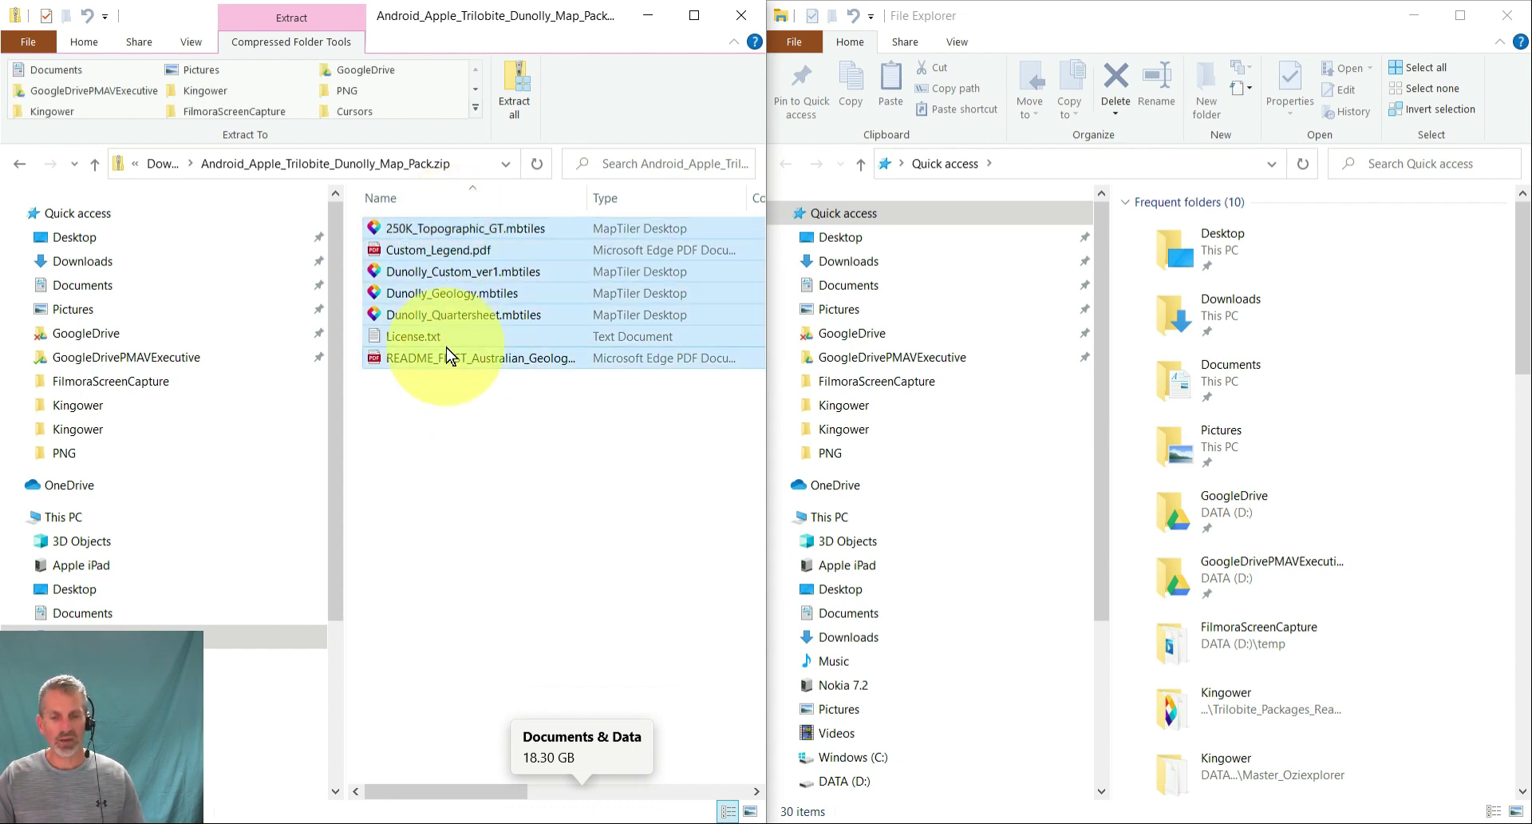
right_click(447, 349)
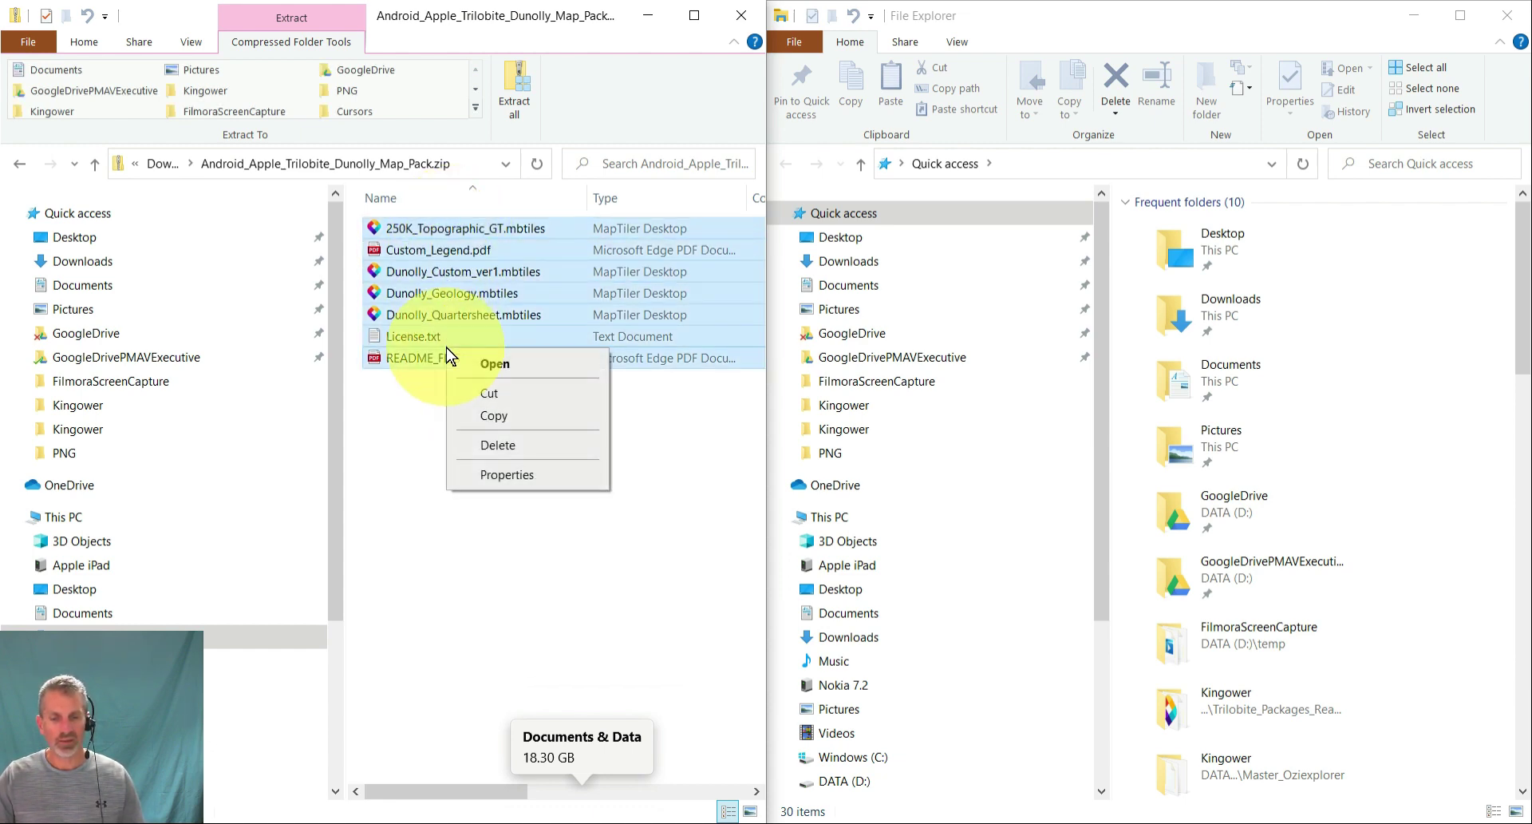
click(491, 416)
Create a Dunolly_Maps folder in C:\temp and paste the copied files into it
click(845, 757)
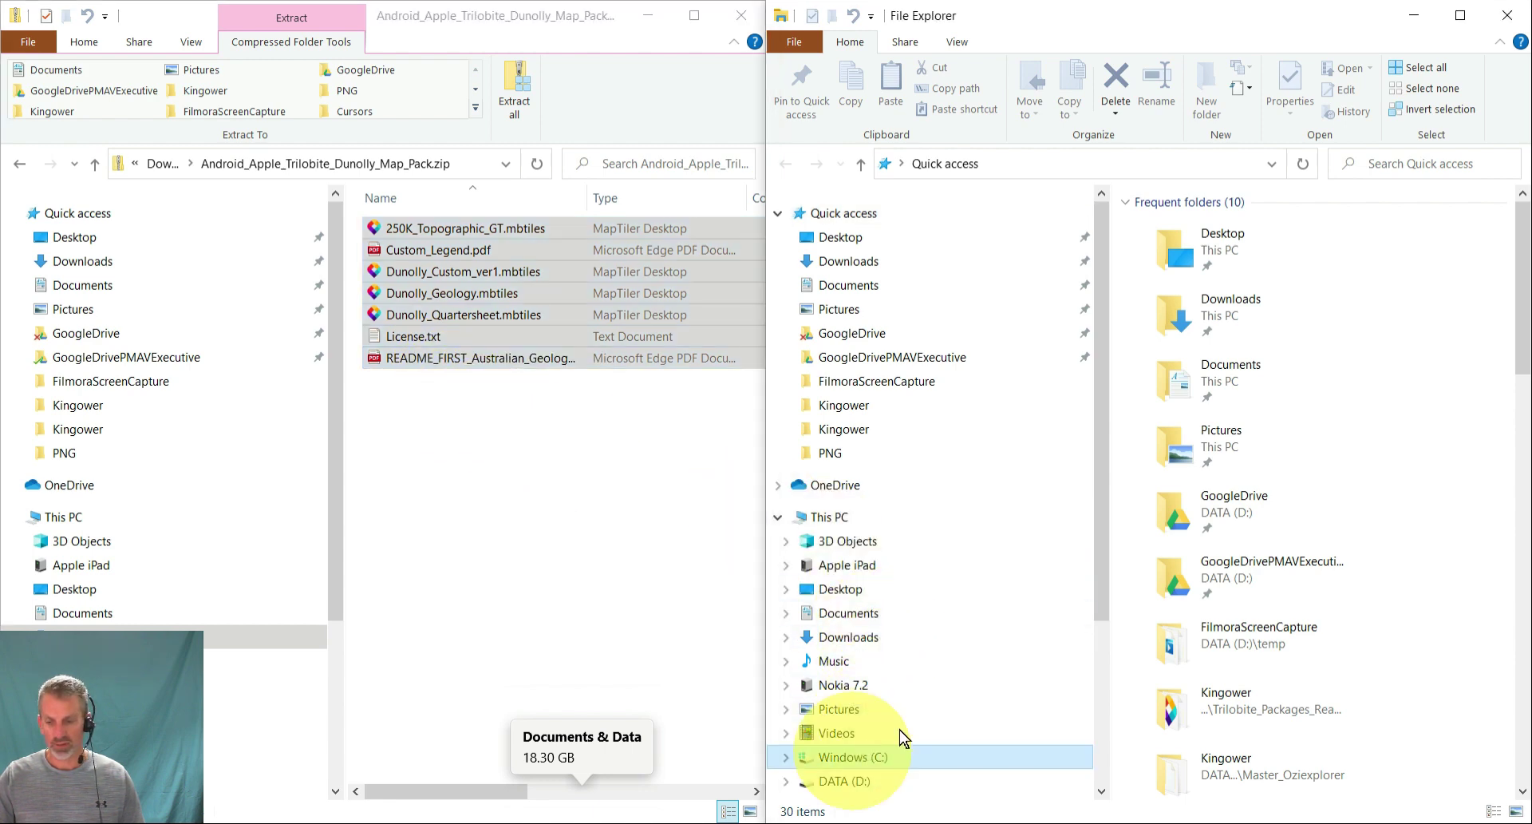
scroll(1199, 576, down, 3)
scroll(1199, 576, down, 1)
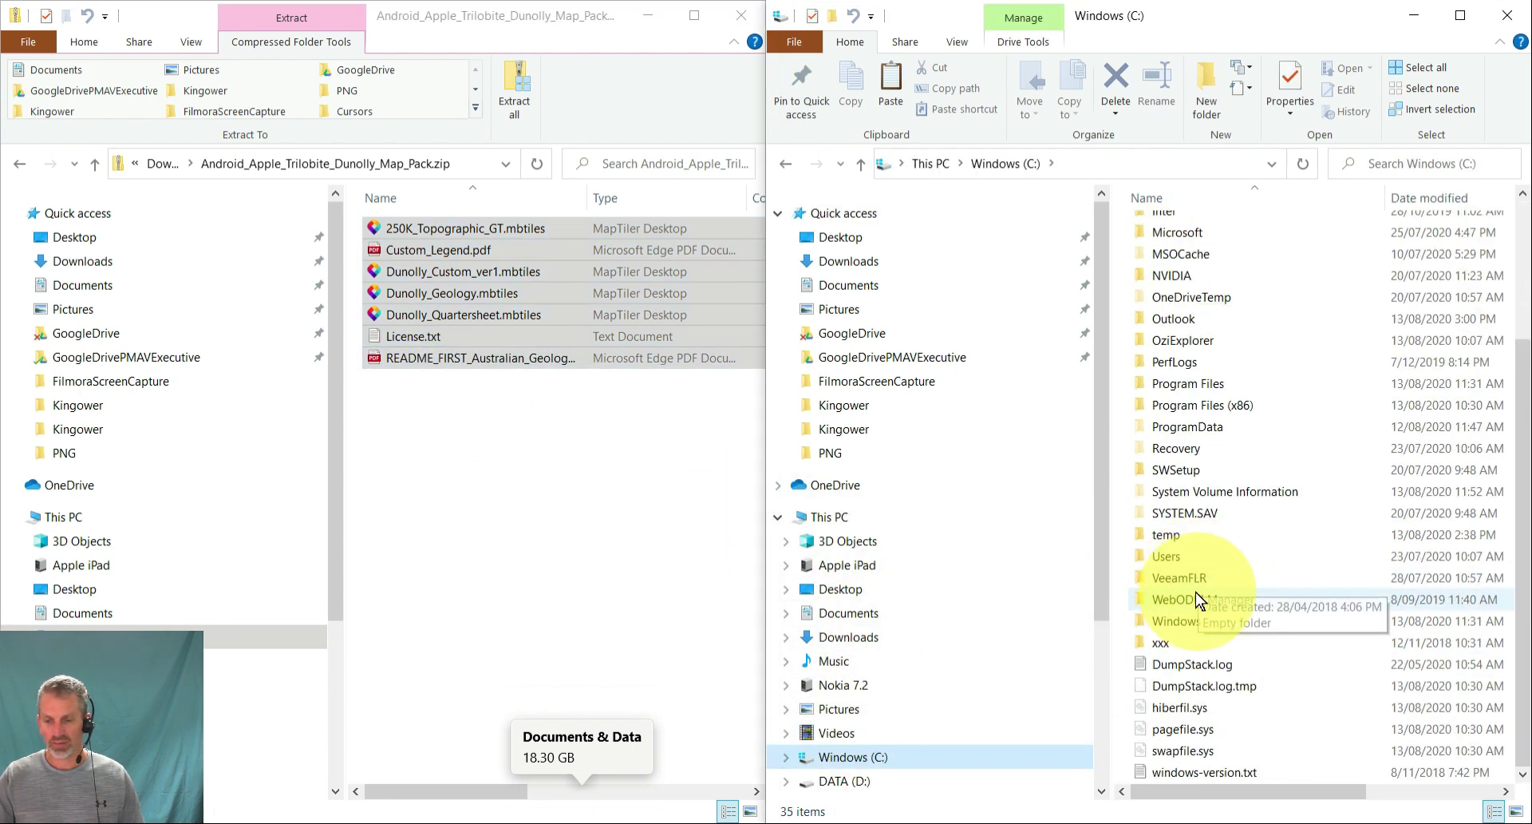
double_click(1166, 527)
right_click(1234, 528)
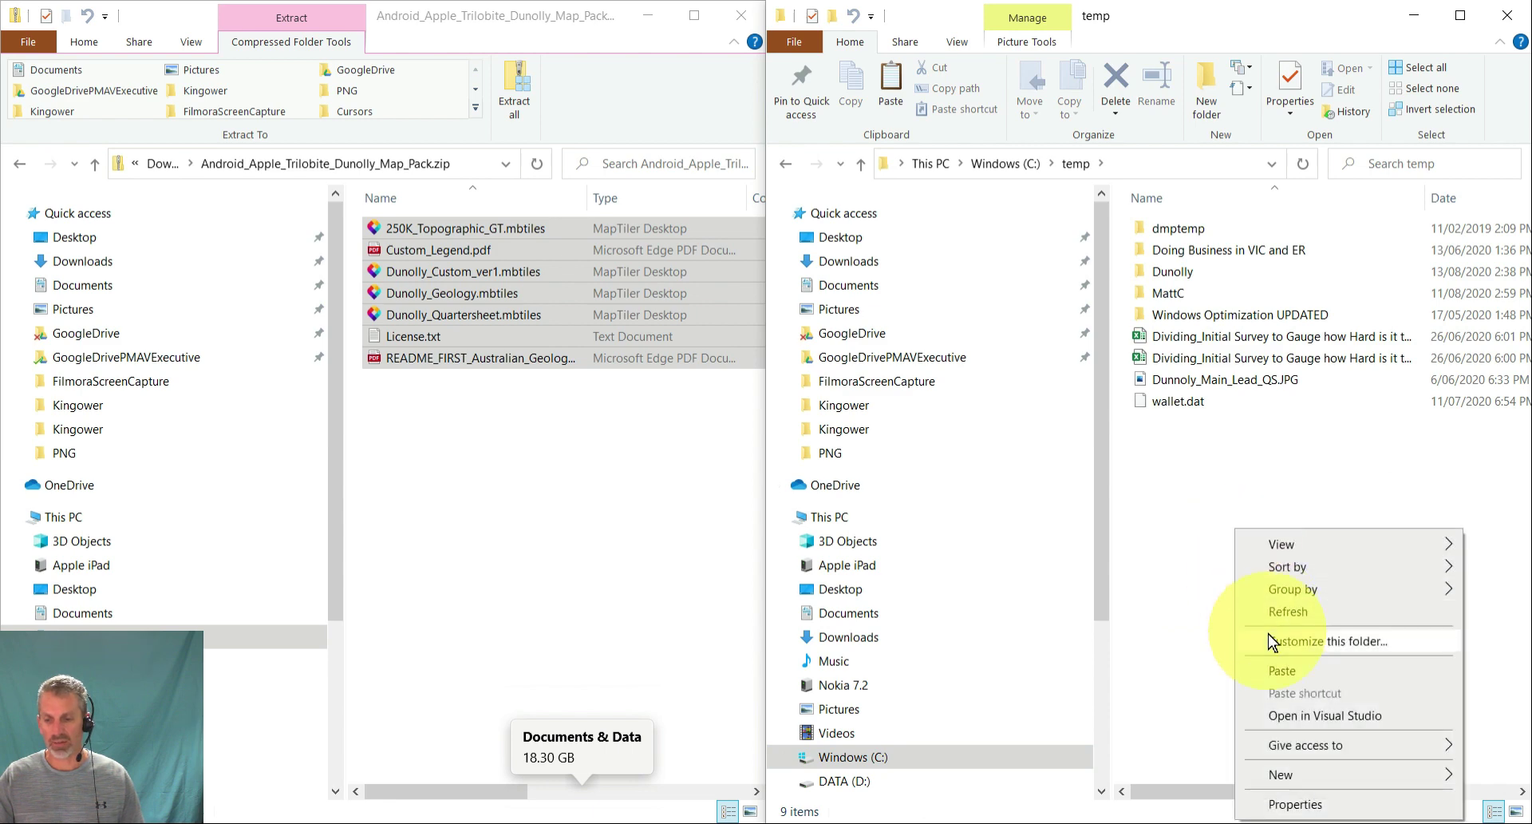
mouse_move(1312, 776)
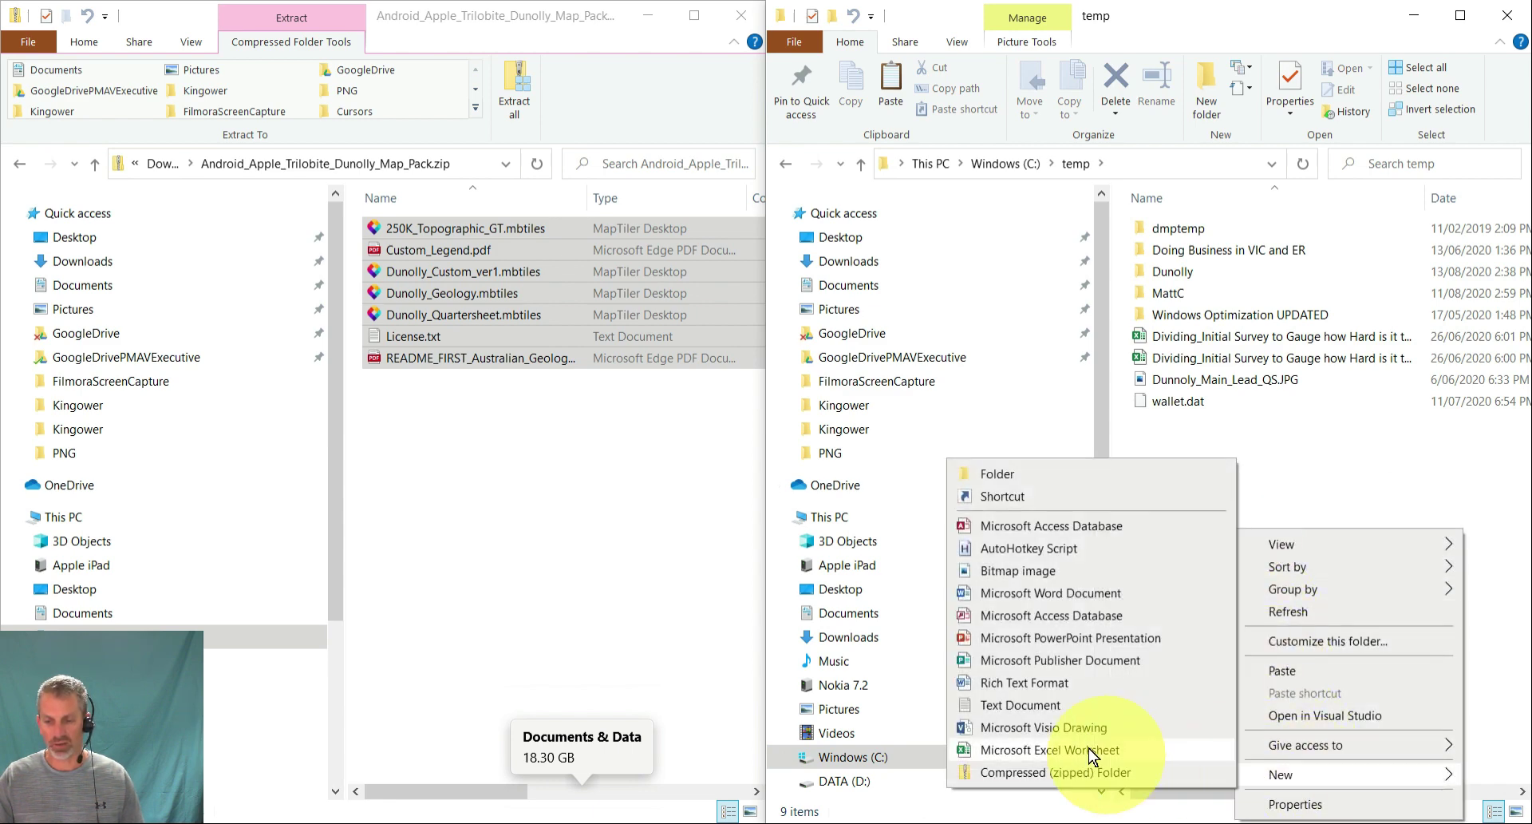
click(997, 477)
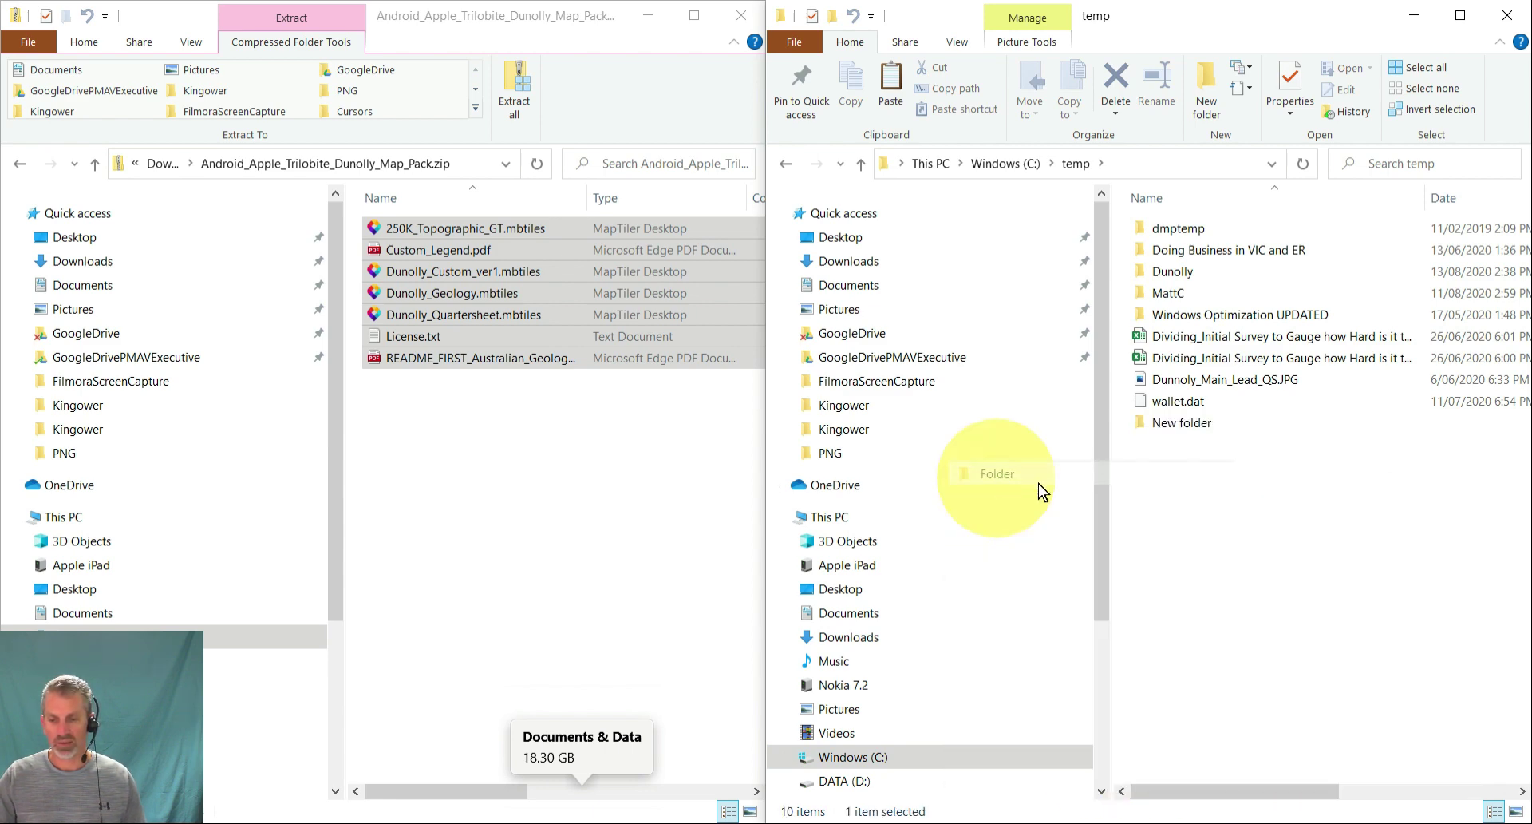
text(Dunolly_Maps)
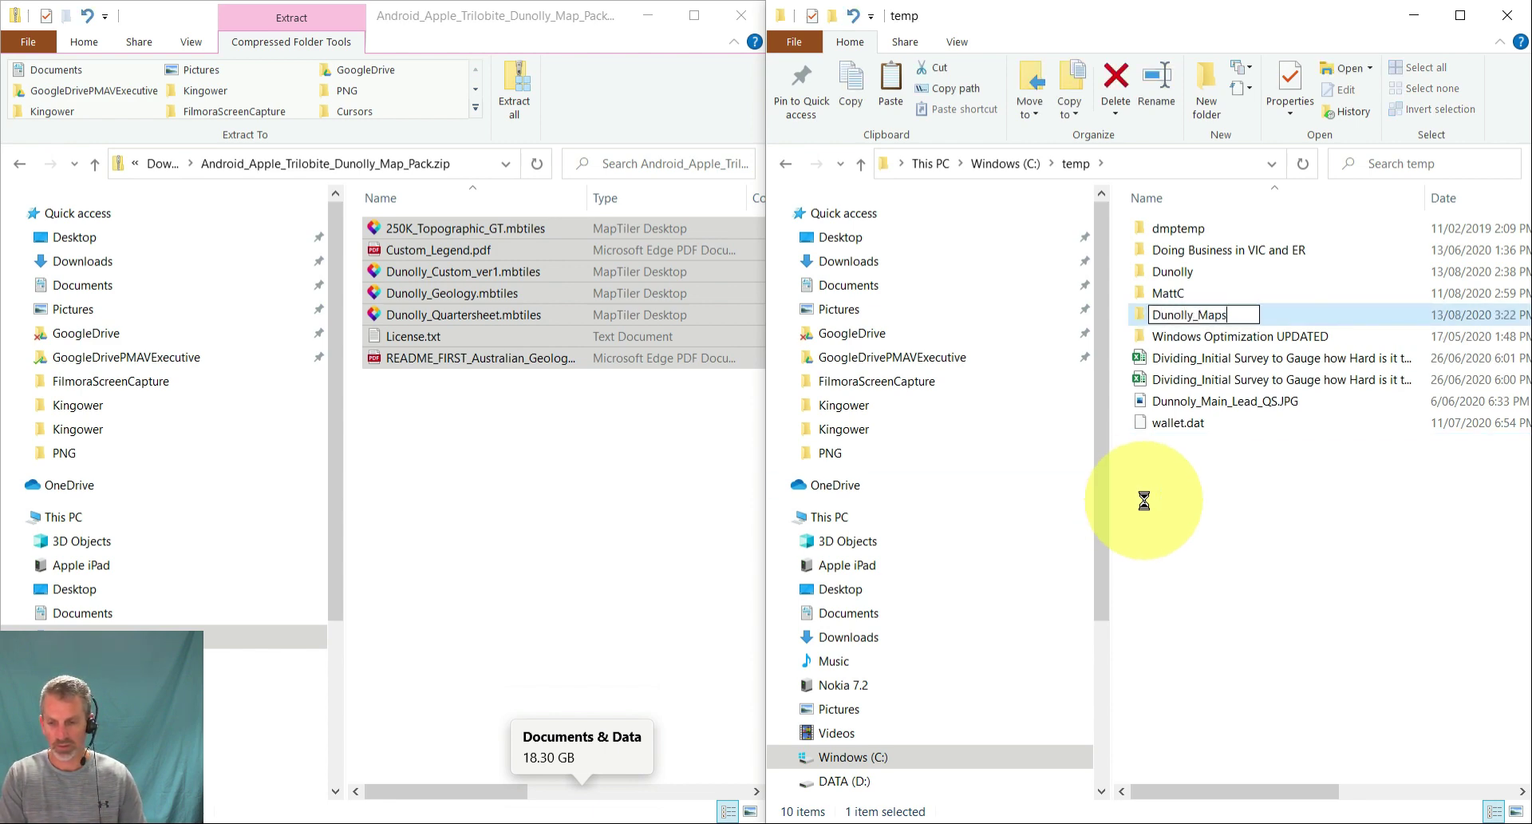
key(Return)
key(Return)
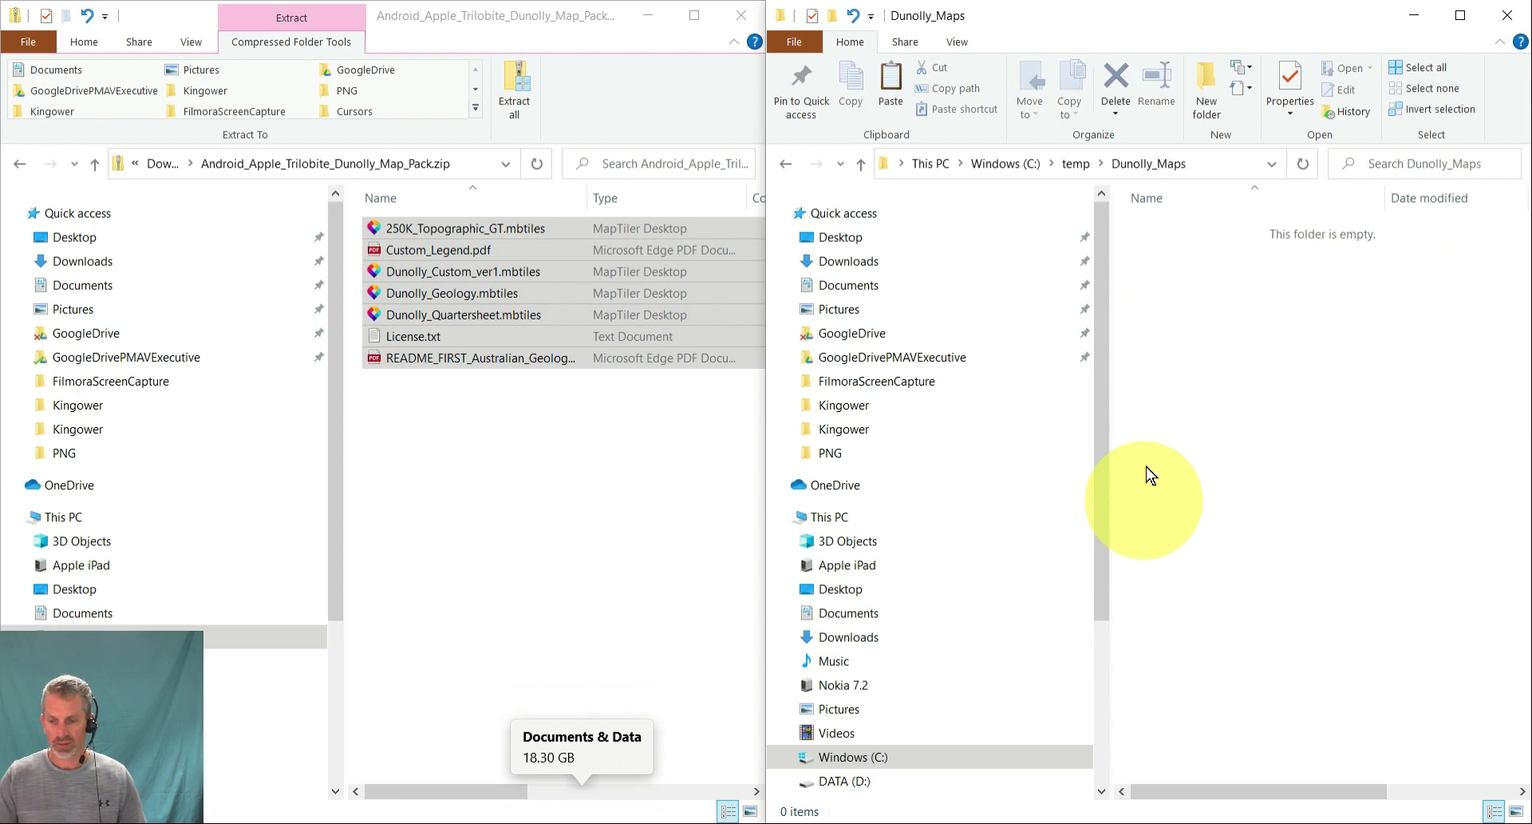
right_click(1236, 393)
click(1270, 523)
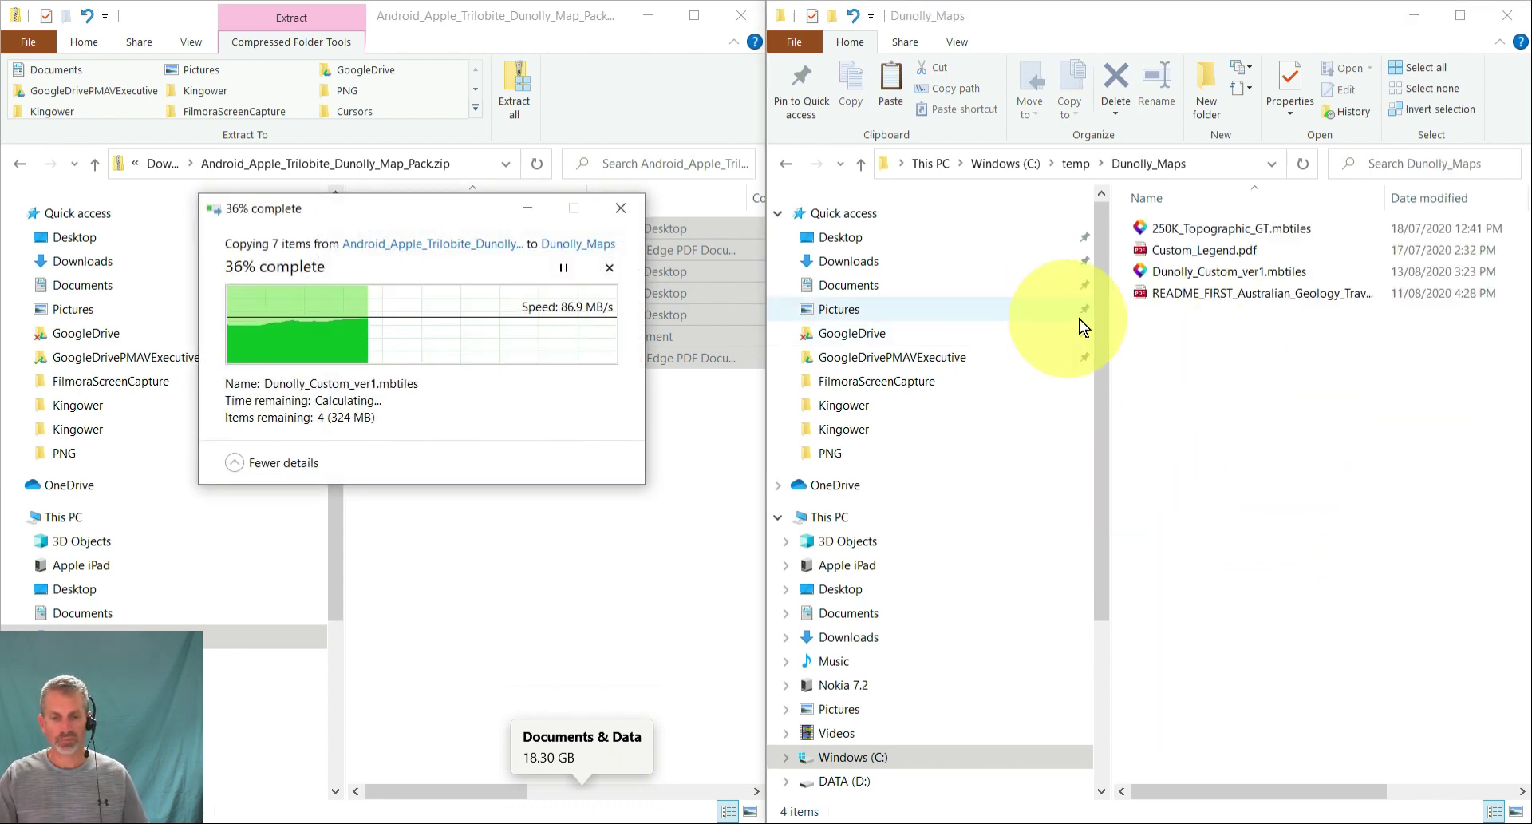
Drag 250K_Topographic_GT, Dunolly_Custom_ver1, Dunolly_Quartersheet and Dunolly_Geology into the app's iTunes documents
click(653, 19)
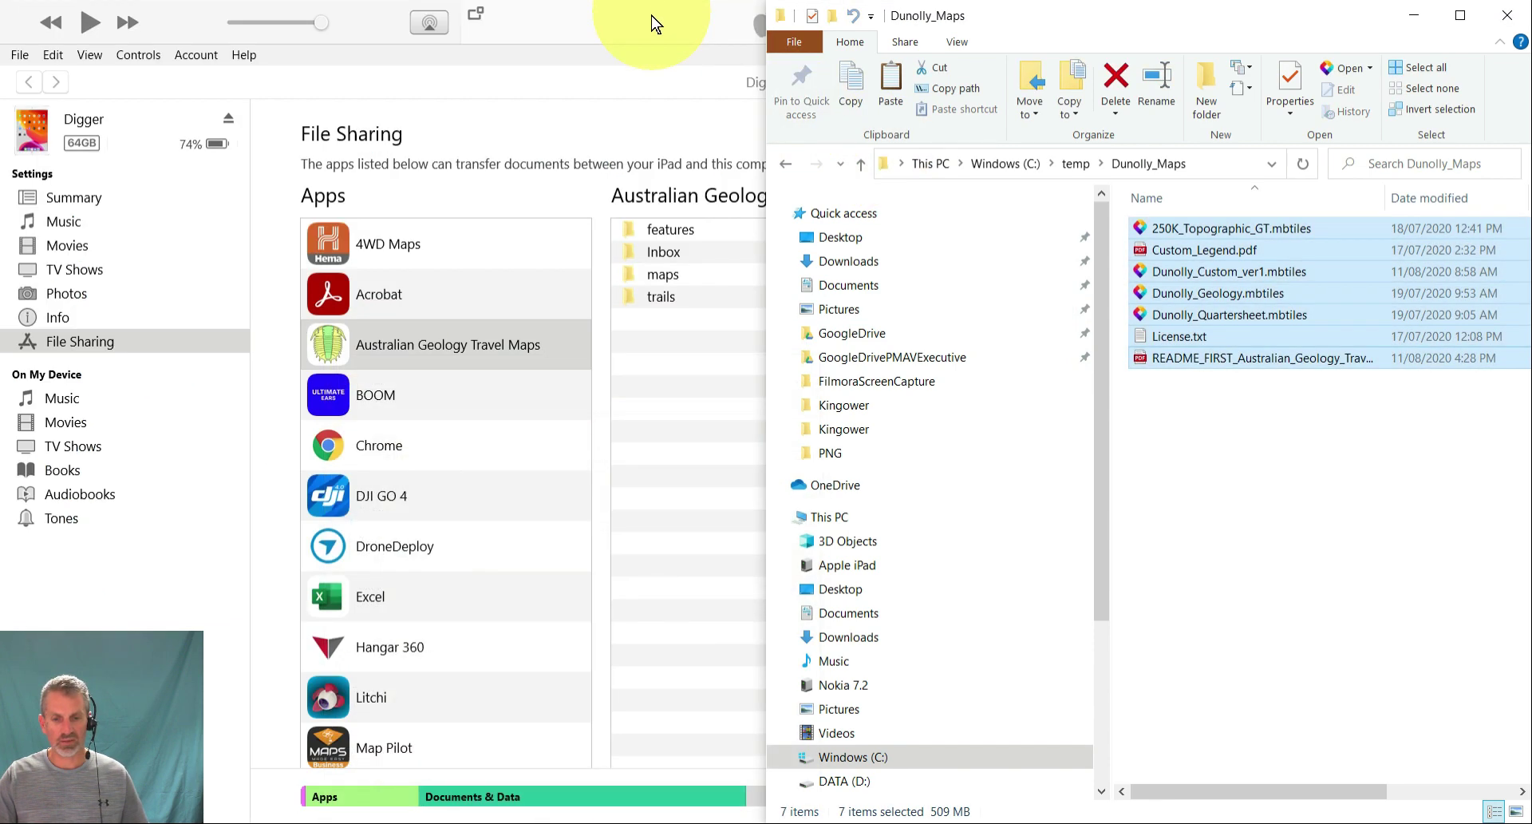
click(1273, 443)
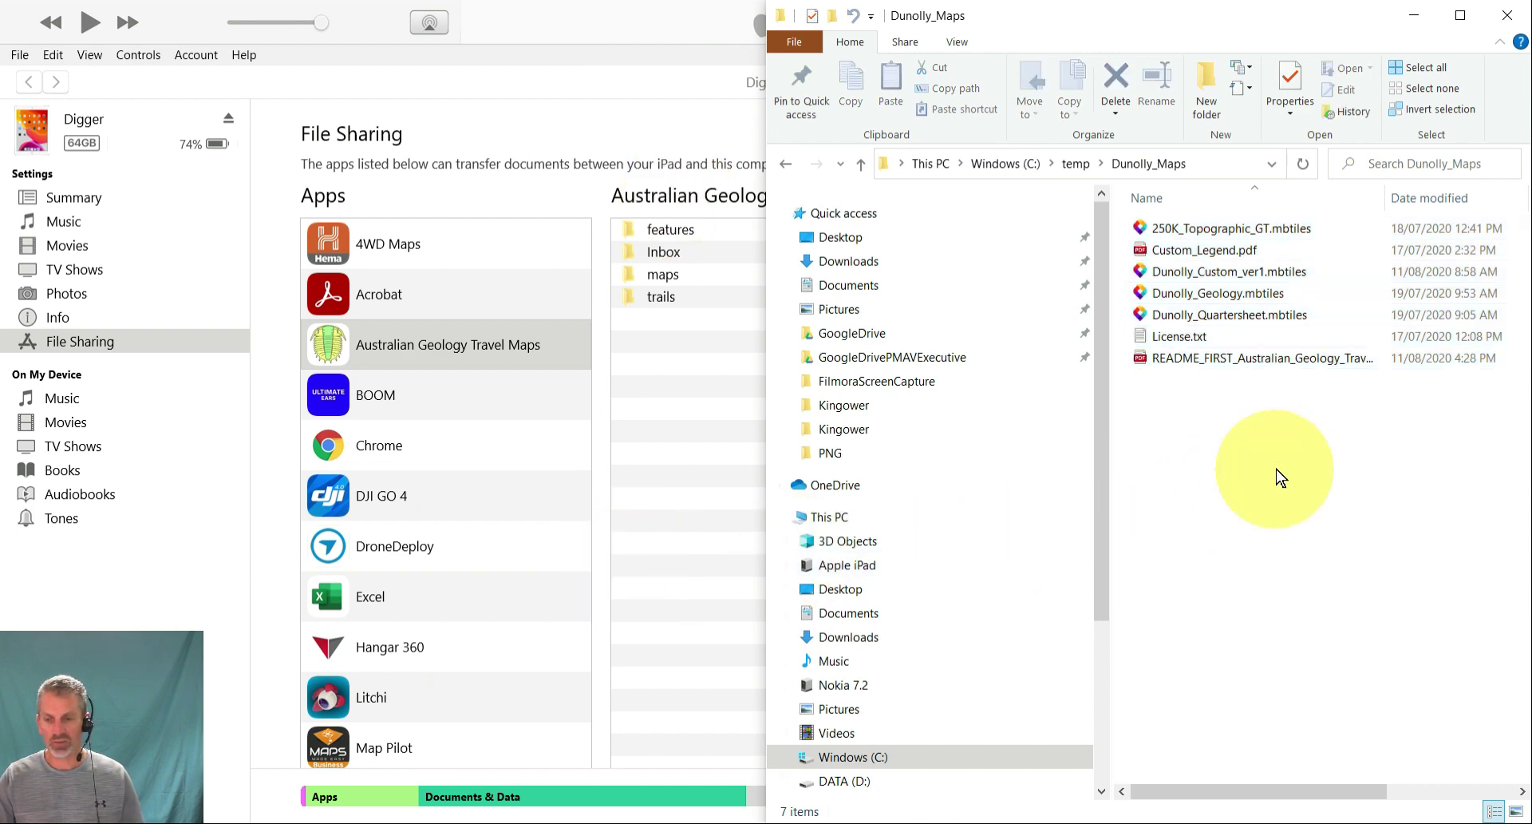
click(1268, 228)
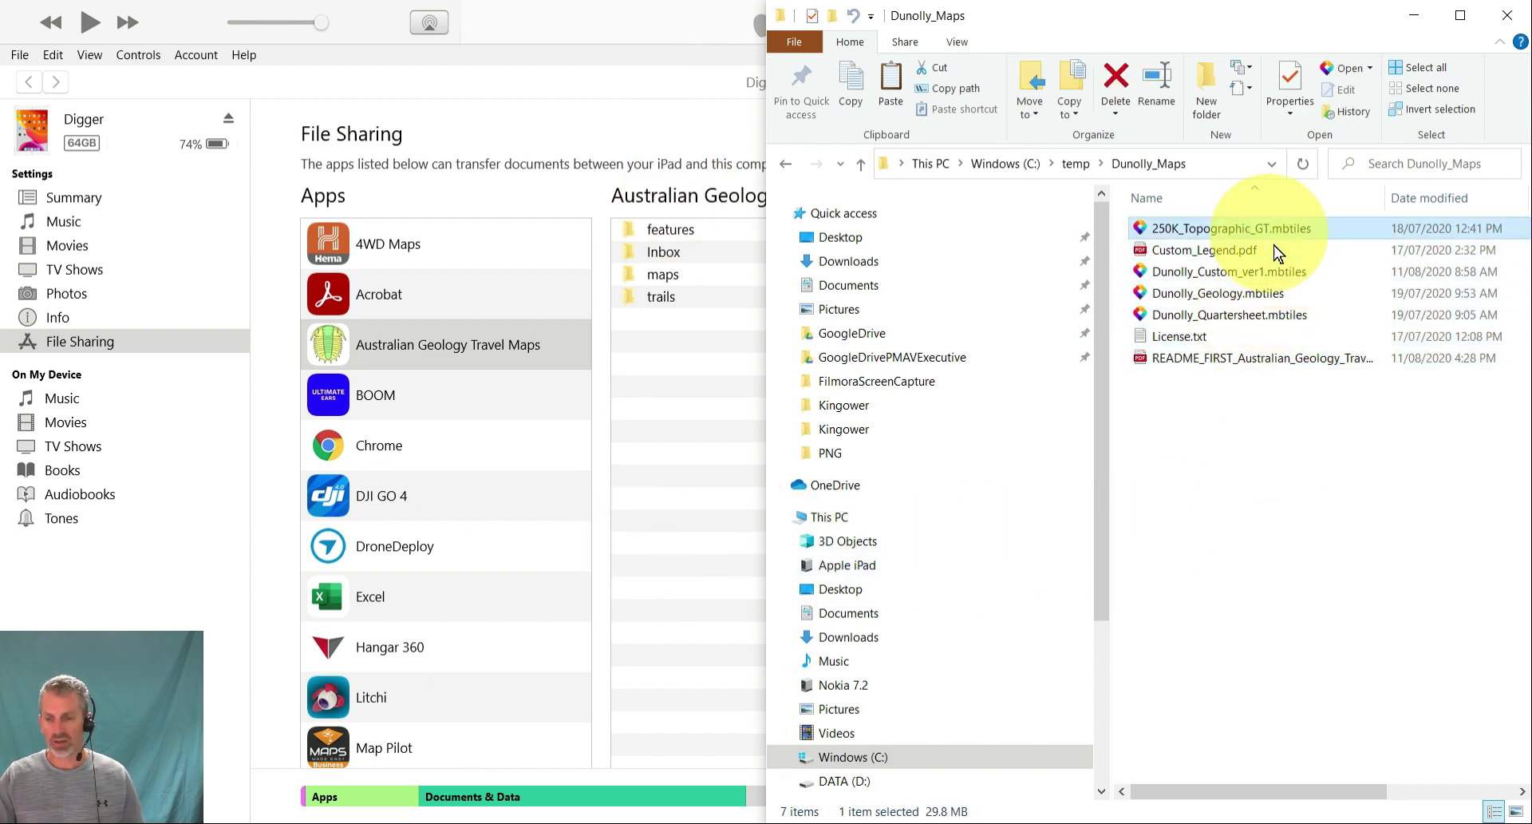
ctrl+click(1276, 274)
ctrl+click(1269, 314)
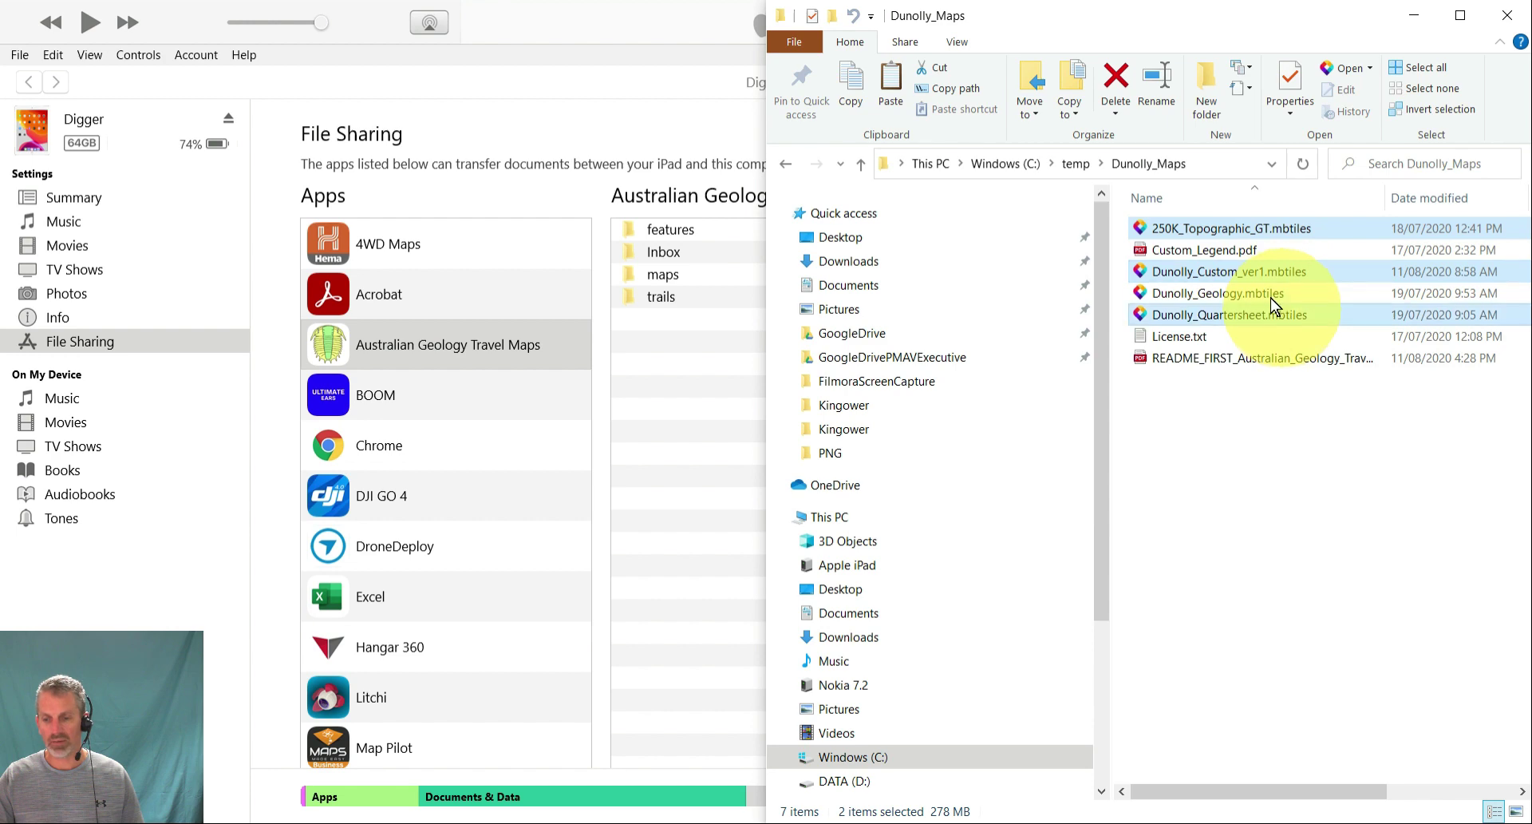
ctrl+click(1265, 294)
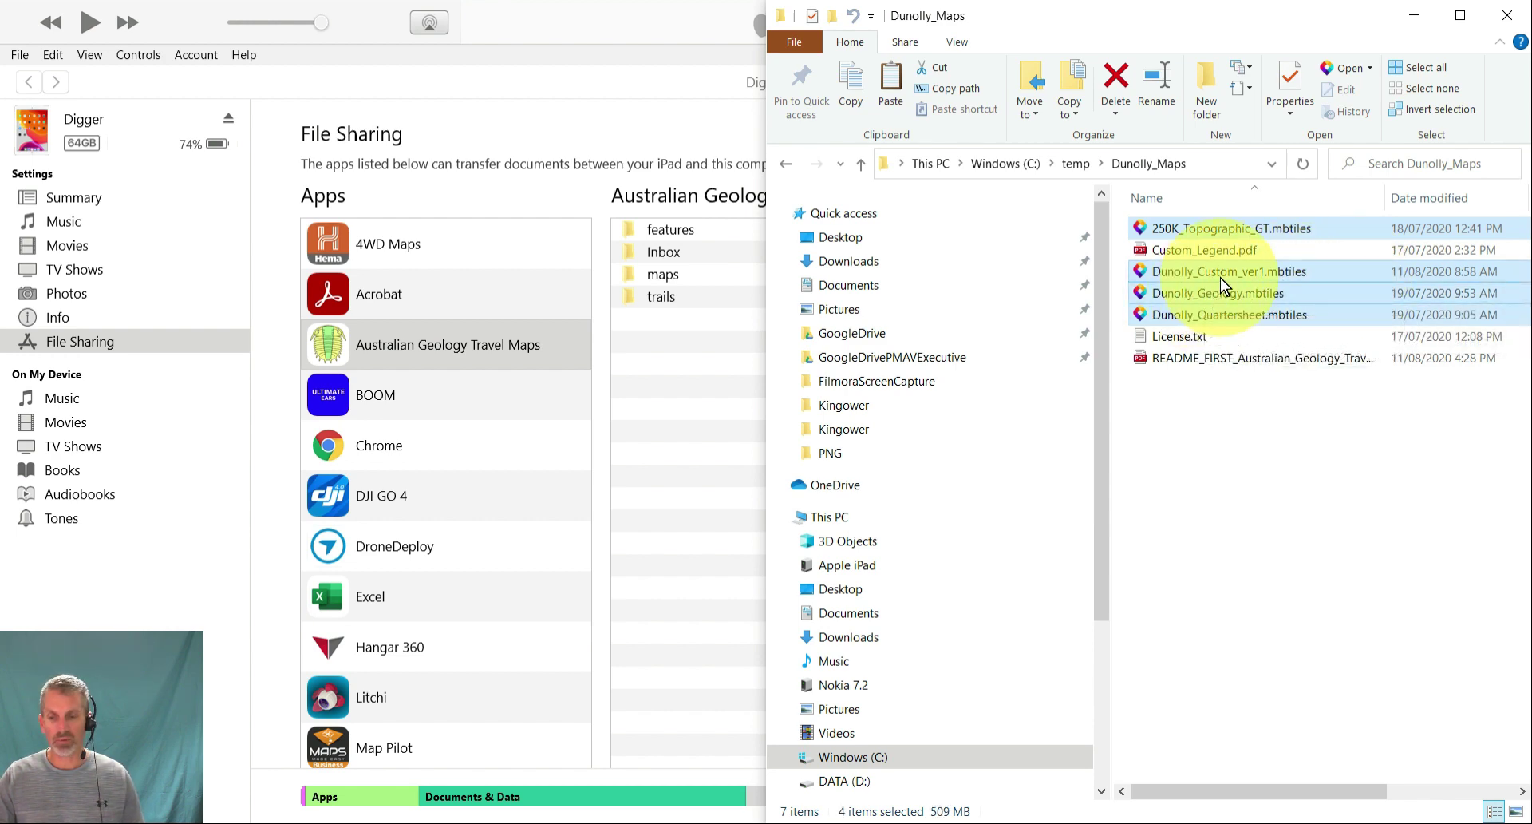
drag(1219, 278, 677, 415)
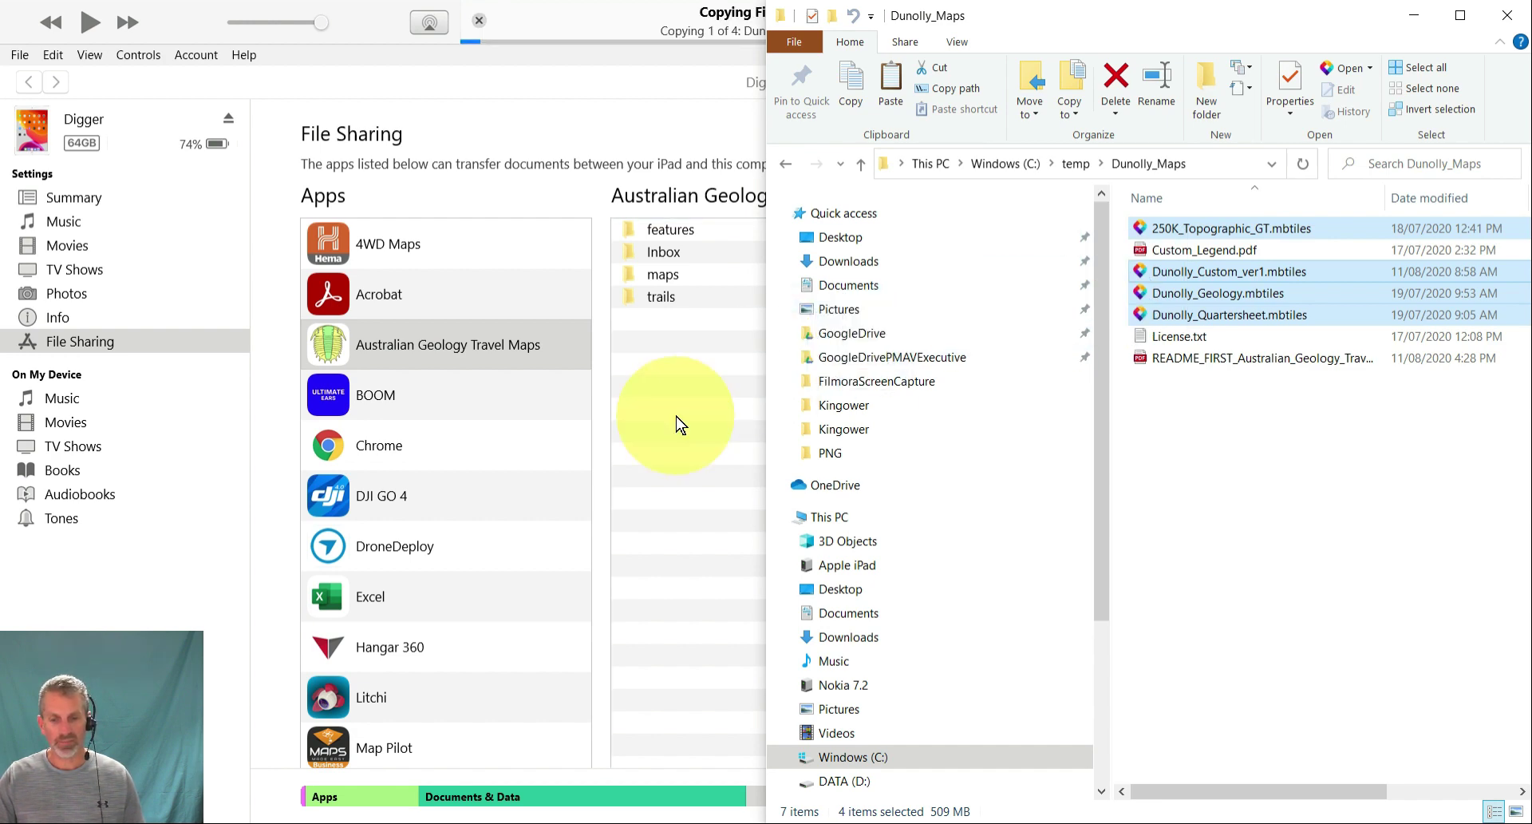
click(633, 27)
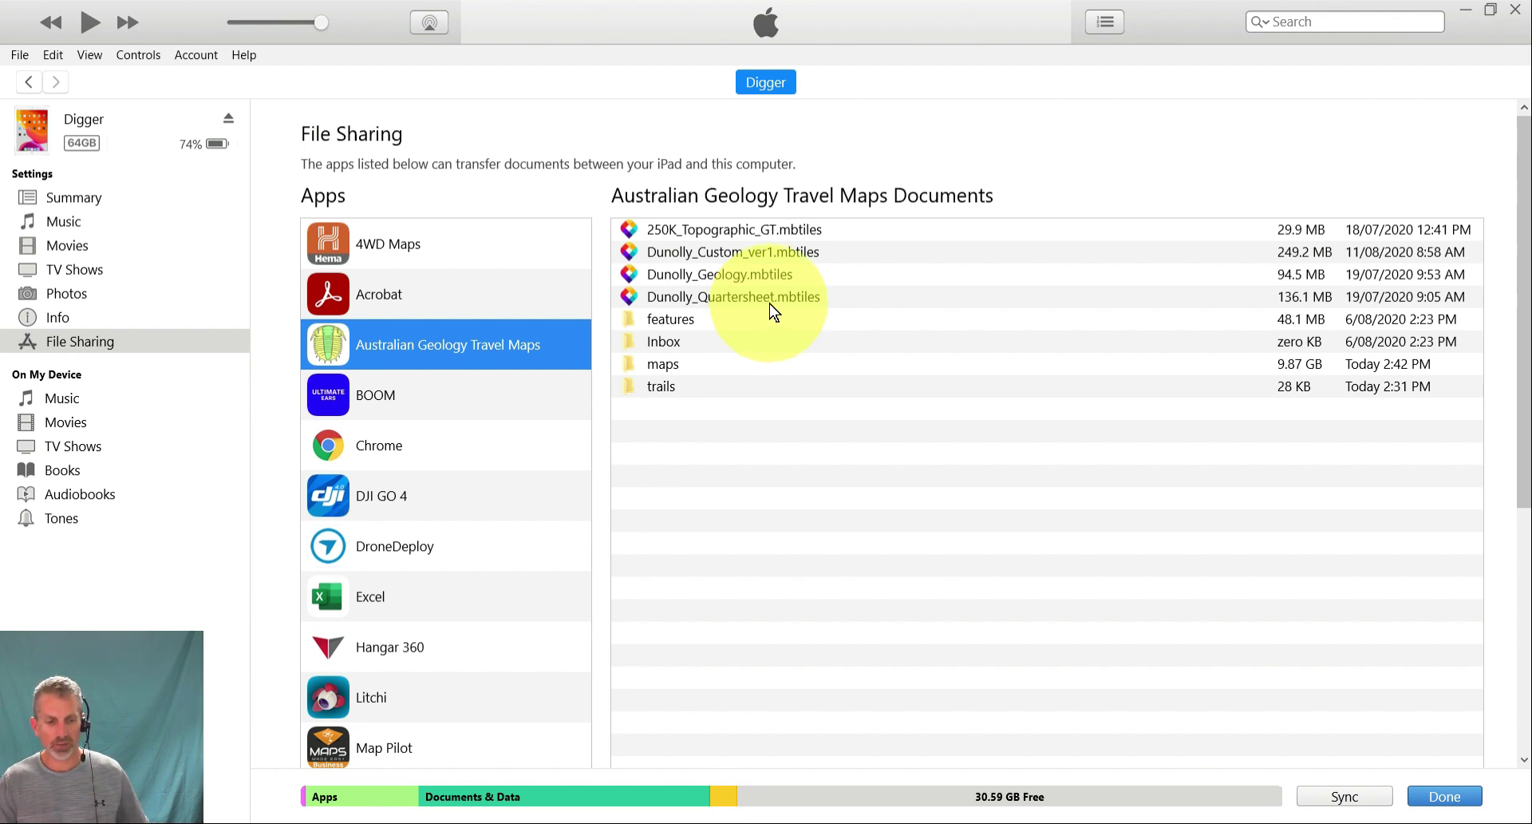
Bring the AirServer mirror of the iPad home screen in front of iTunes
click(958, 818)
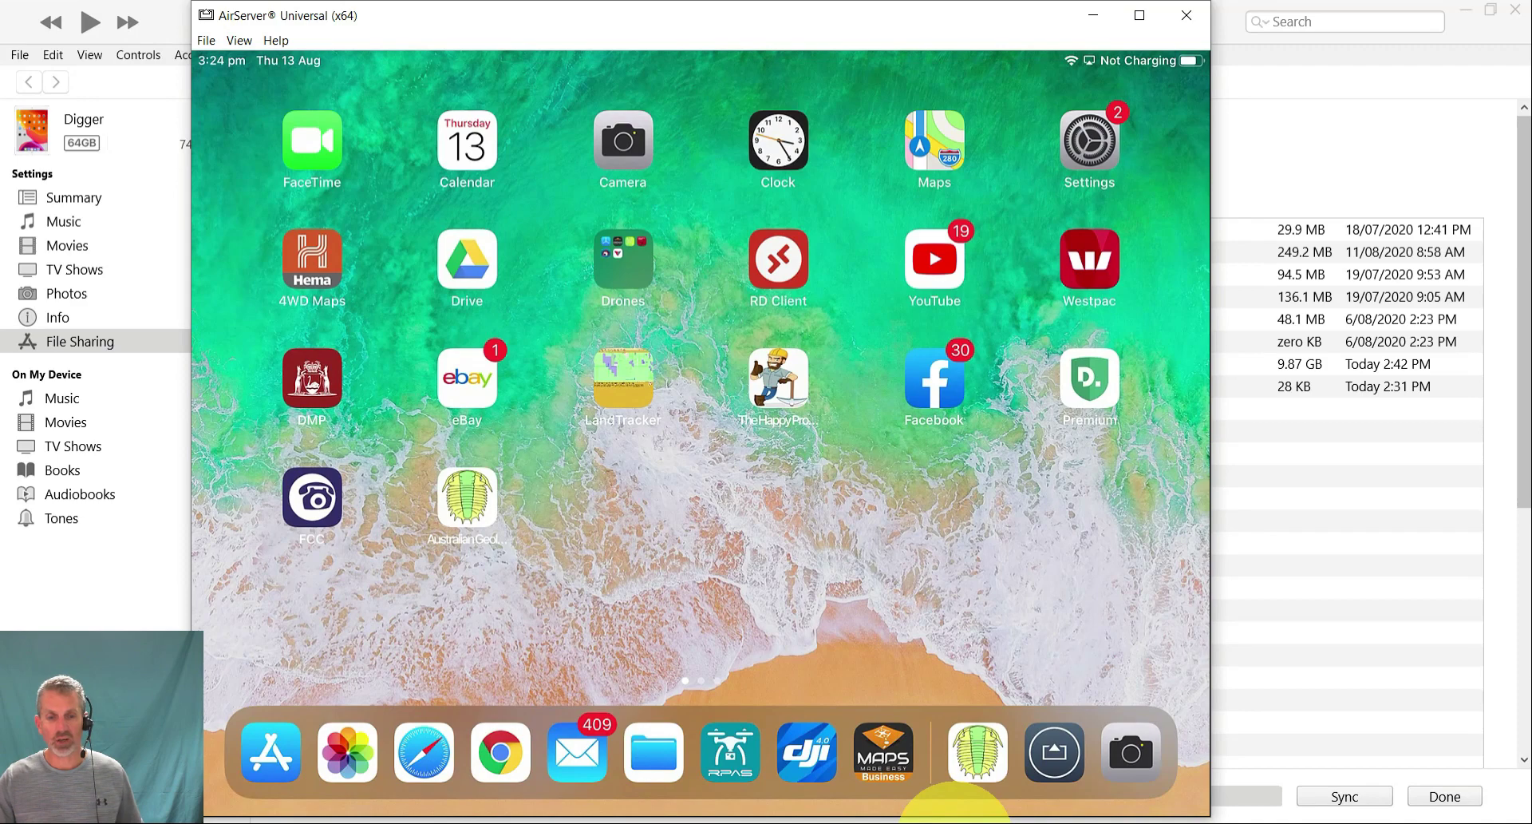
Launch Australian Geology Travel Maps on the mirrored iPad and open the Choose map to view list
drag(764, 22, 674, 20)
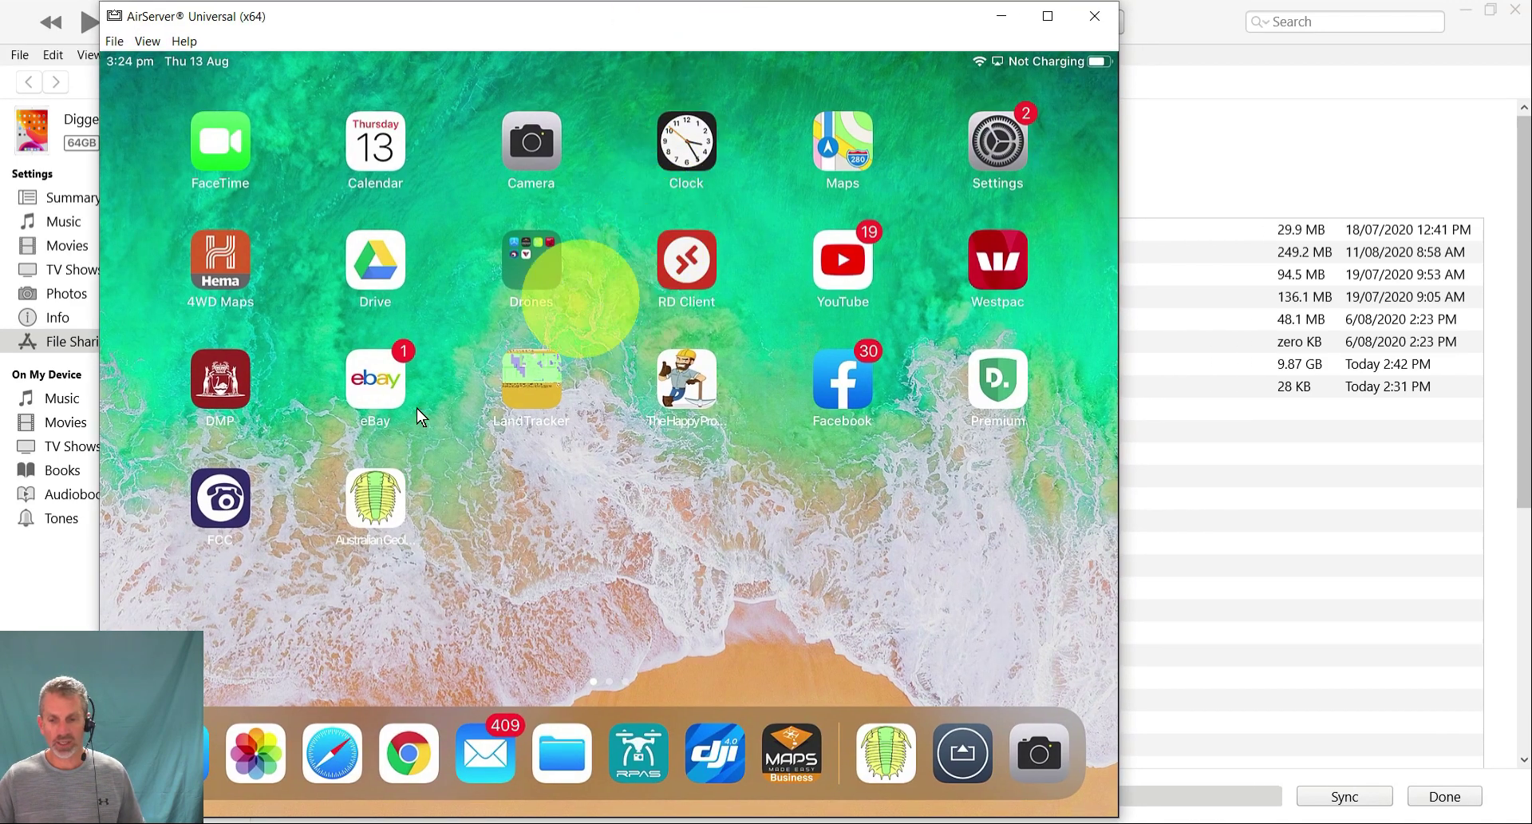
click(364, 511)
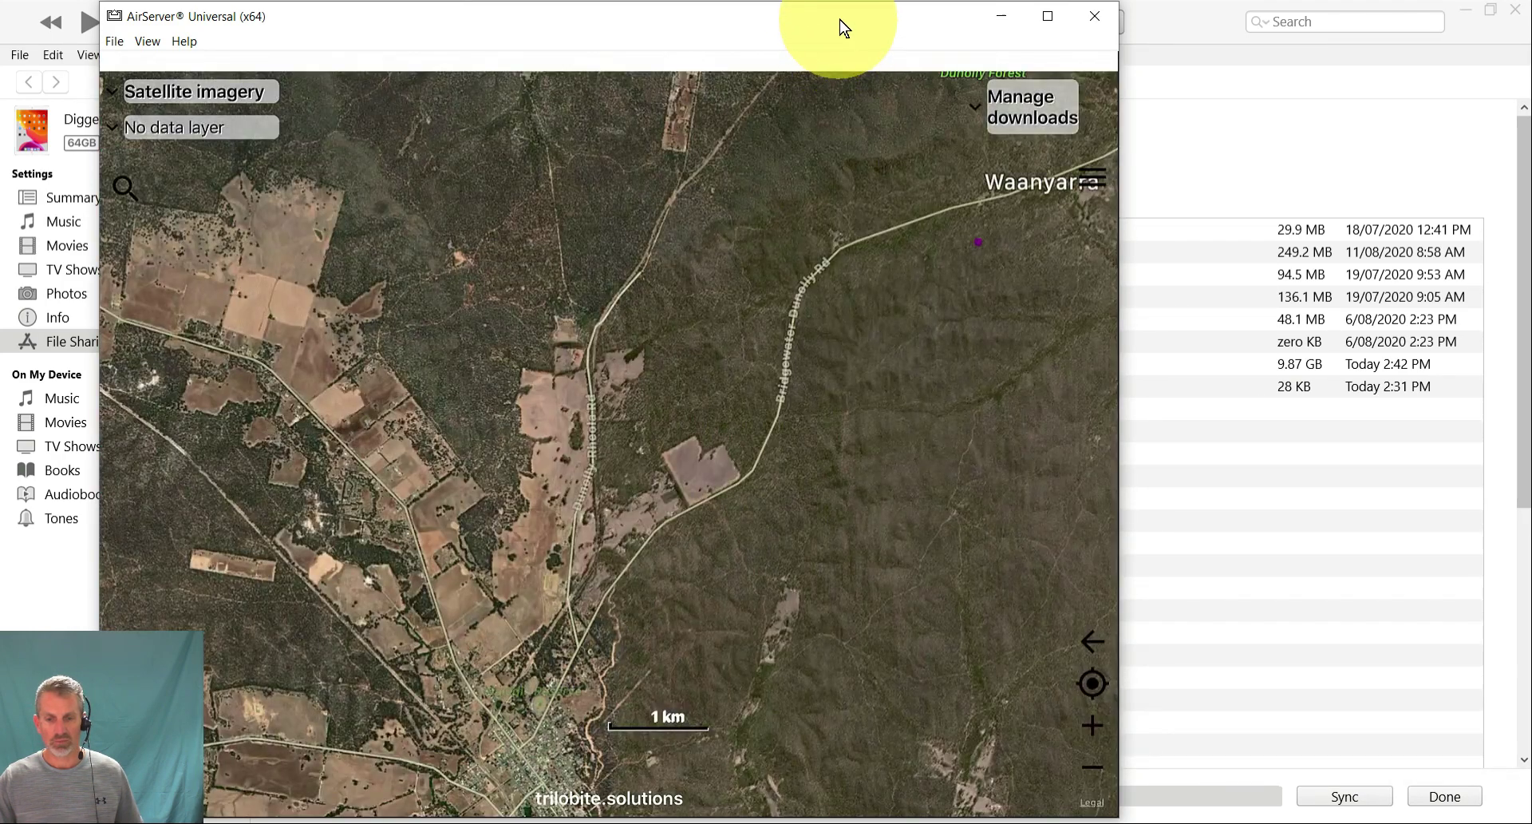
drag(846, 30, 882, 425)
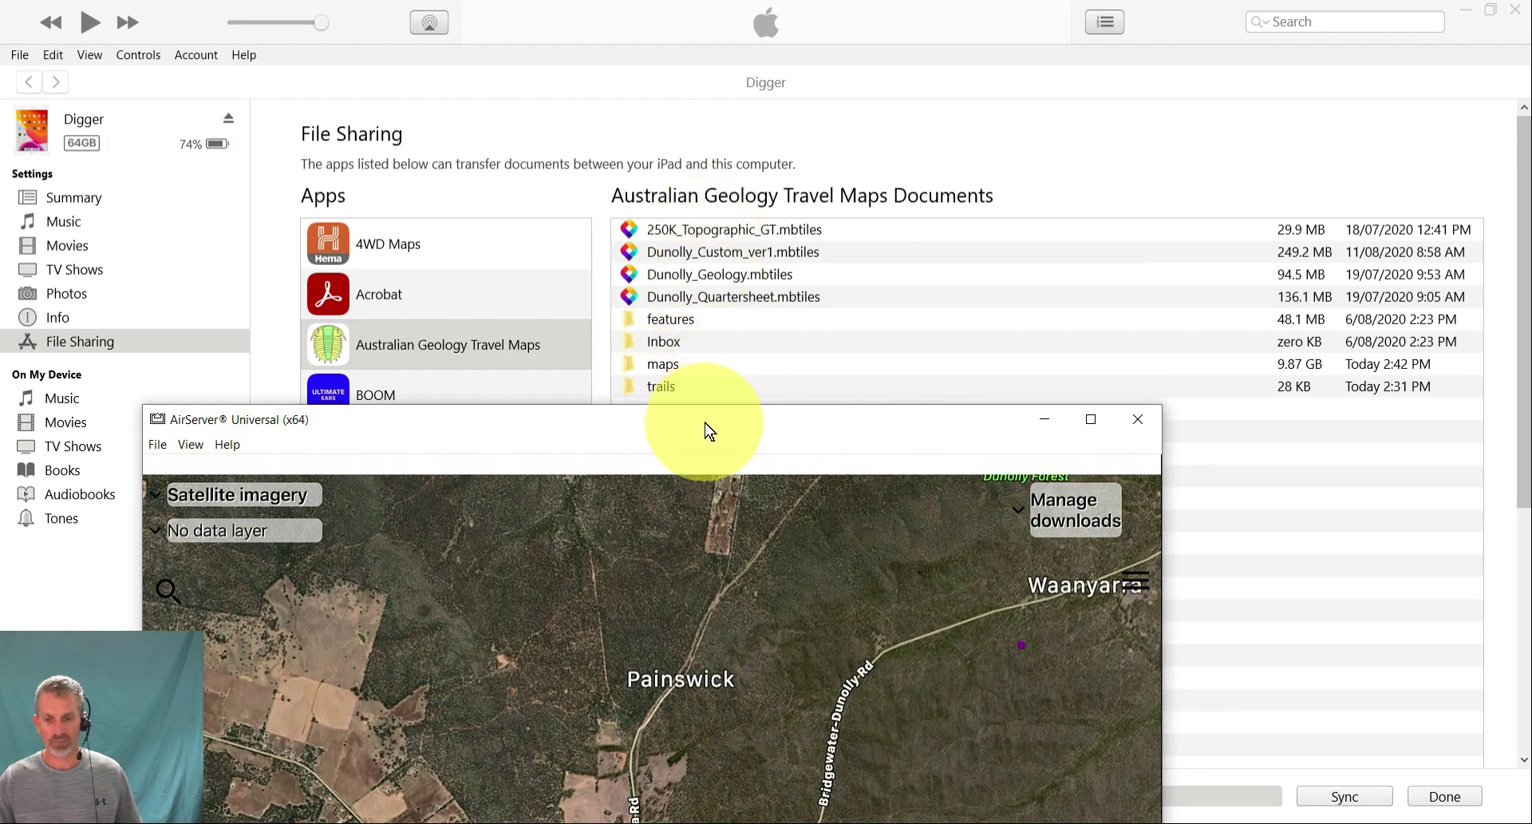
drag(704, 431, 771, 14)
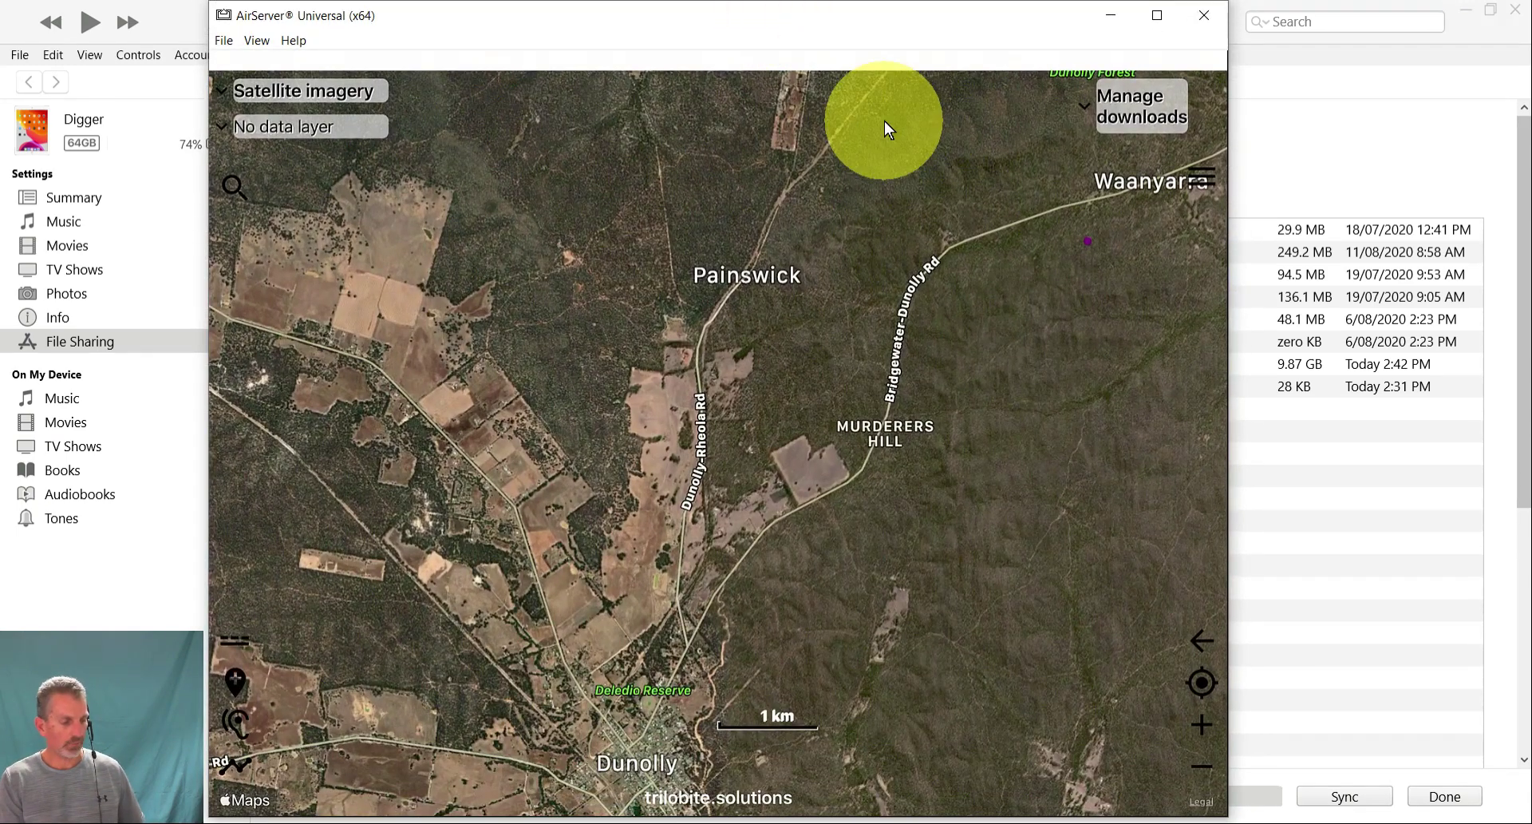
click(344, 88)
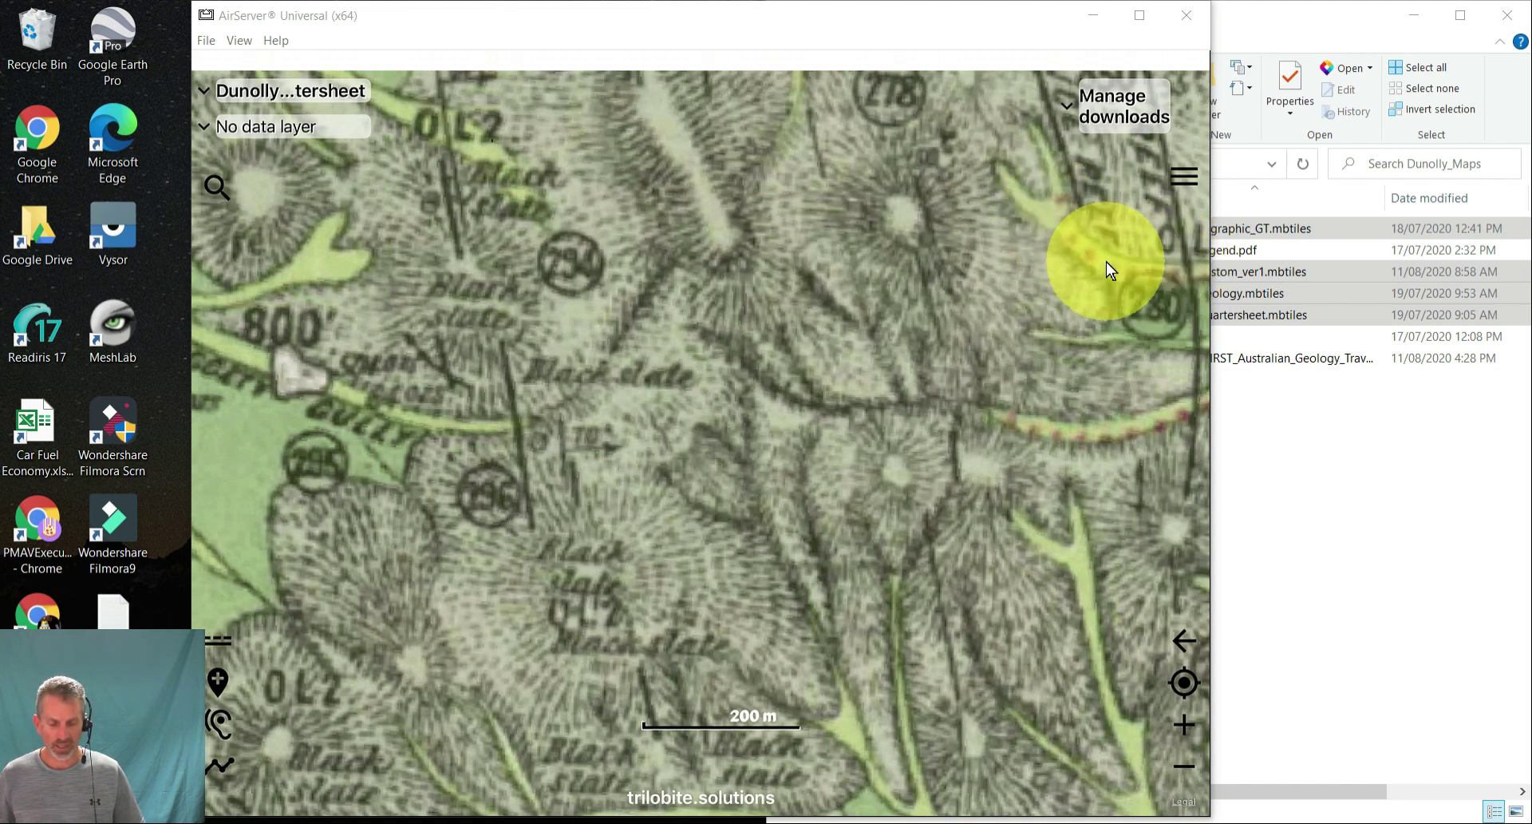
Reopen the Choose map to view list from the Dunolly Quartersheet map
click(319, 90)
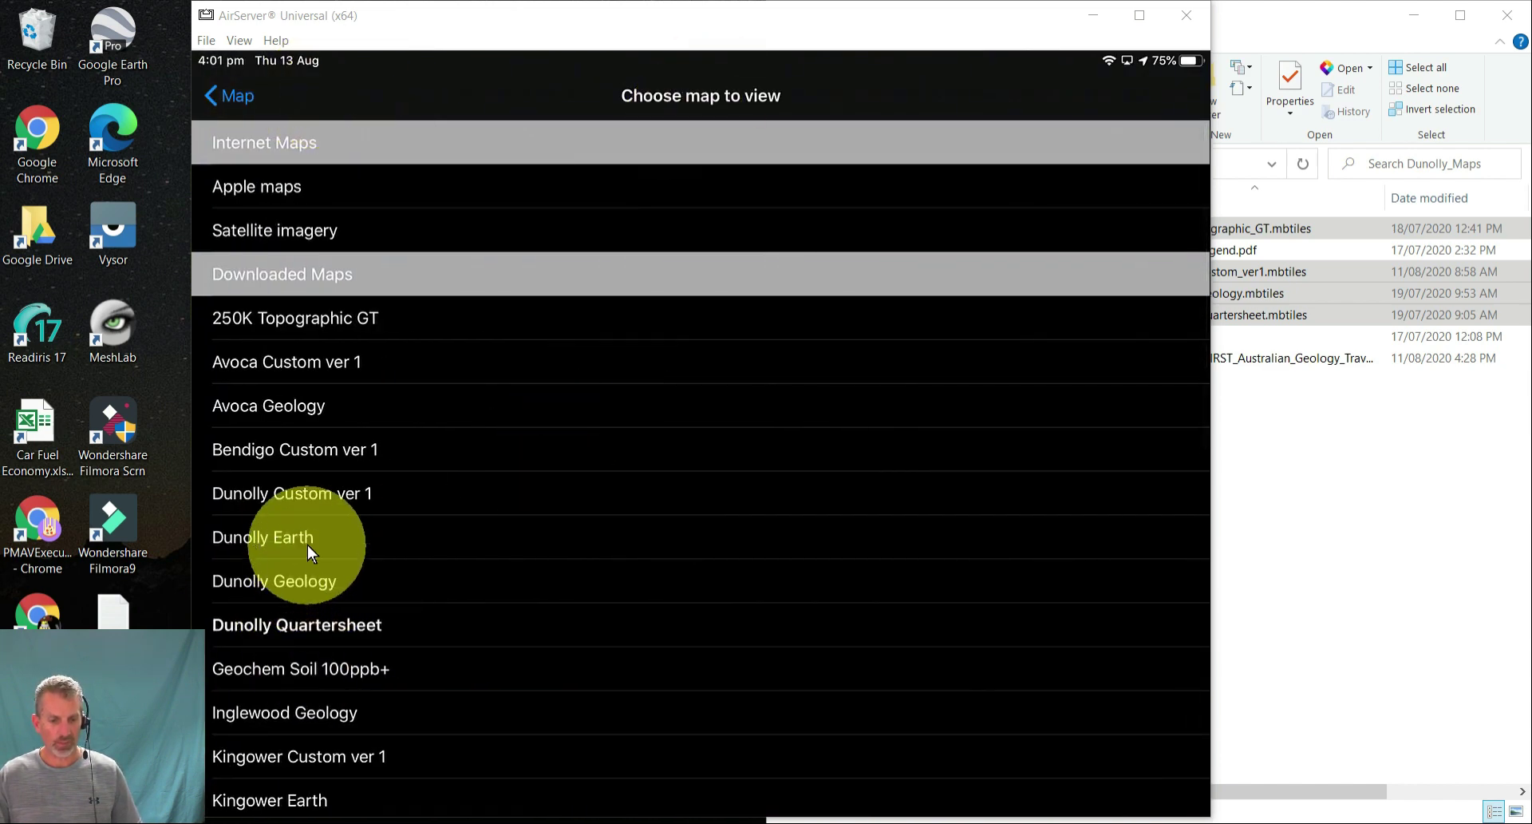
Choose Dunolly Custom ver 1 from the map list
click(304, 490)
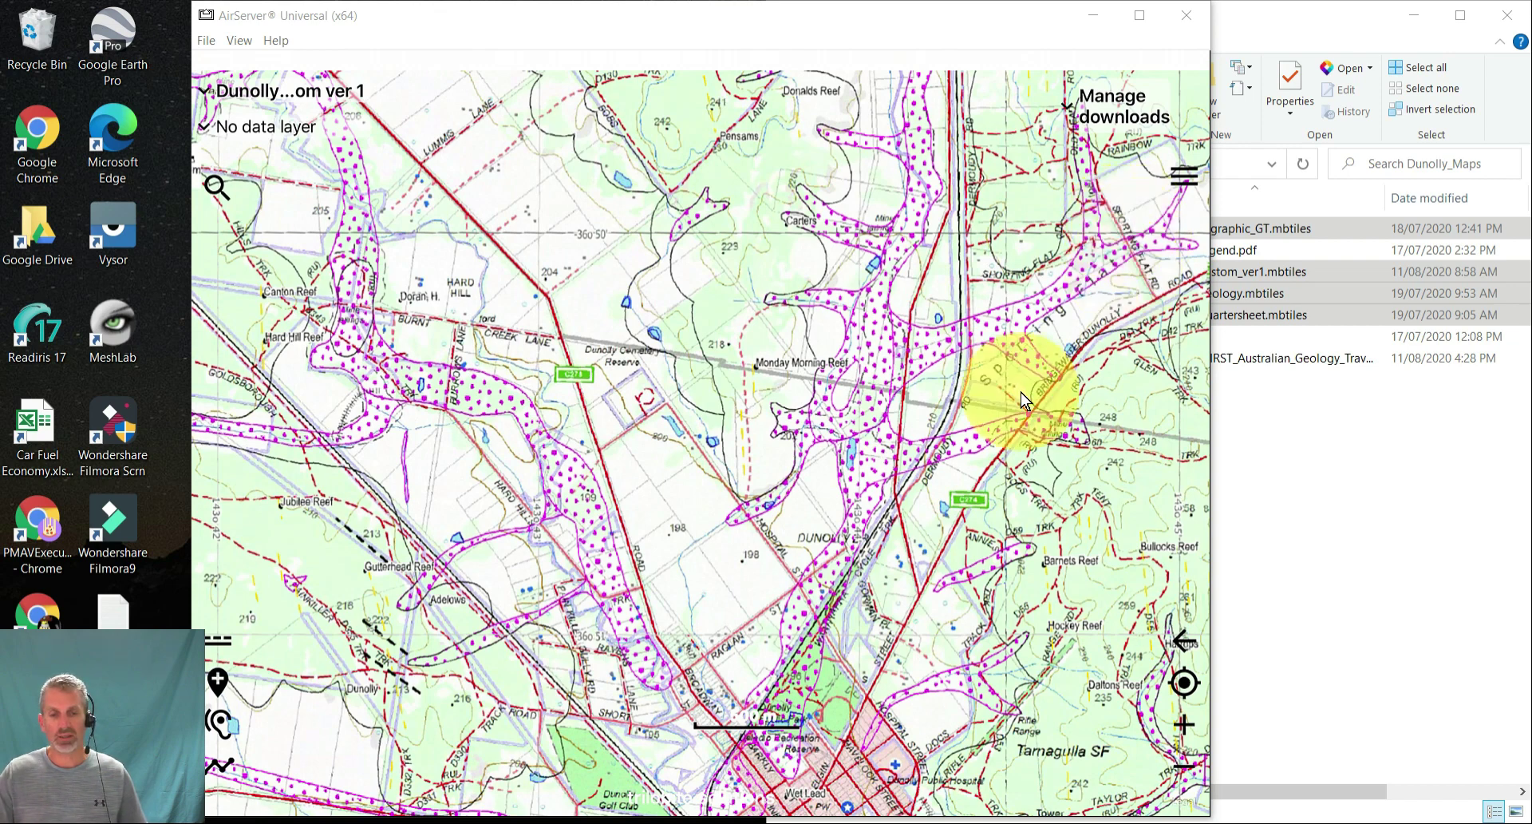
mouse_move(699, 24)
mouse_down()
mouse_move(712, 94)
mouse_move(725, 16)
mouse_up()
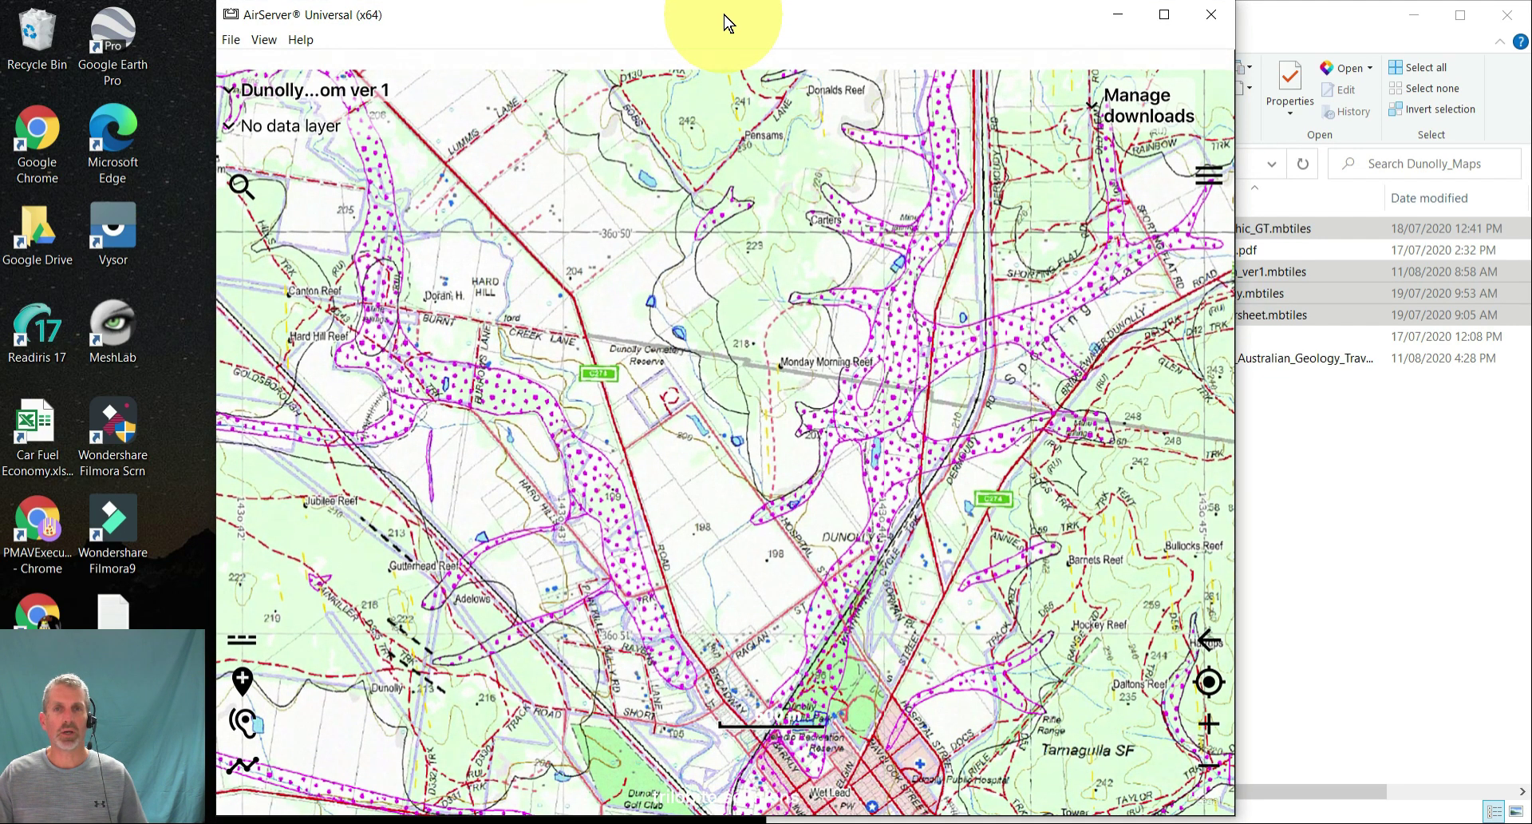
drag(725, 22, 725, 28)
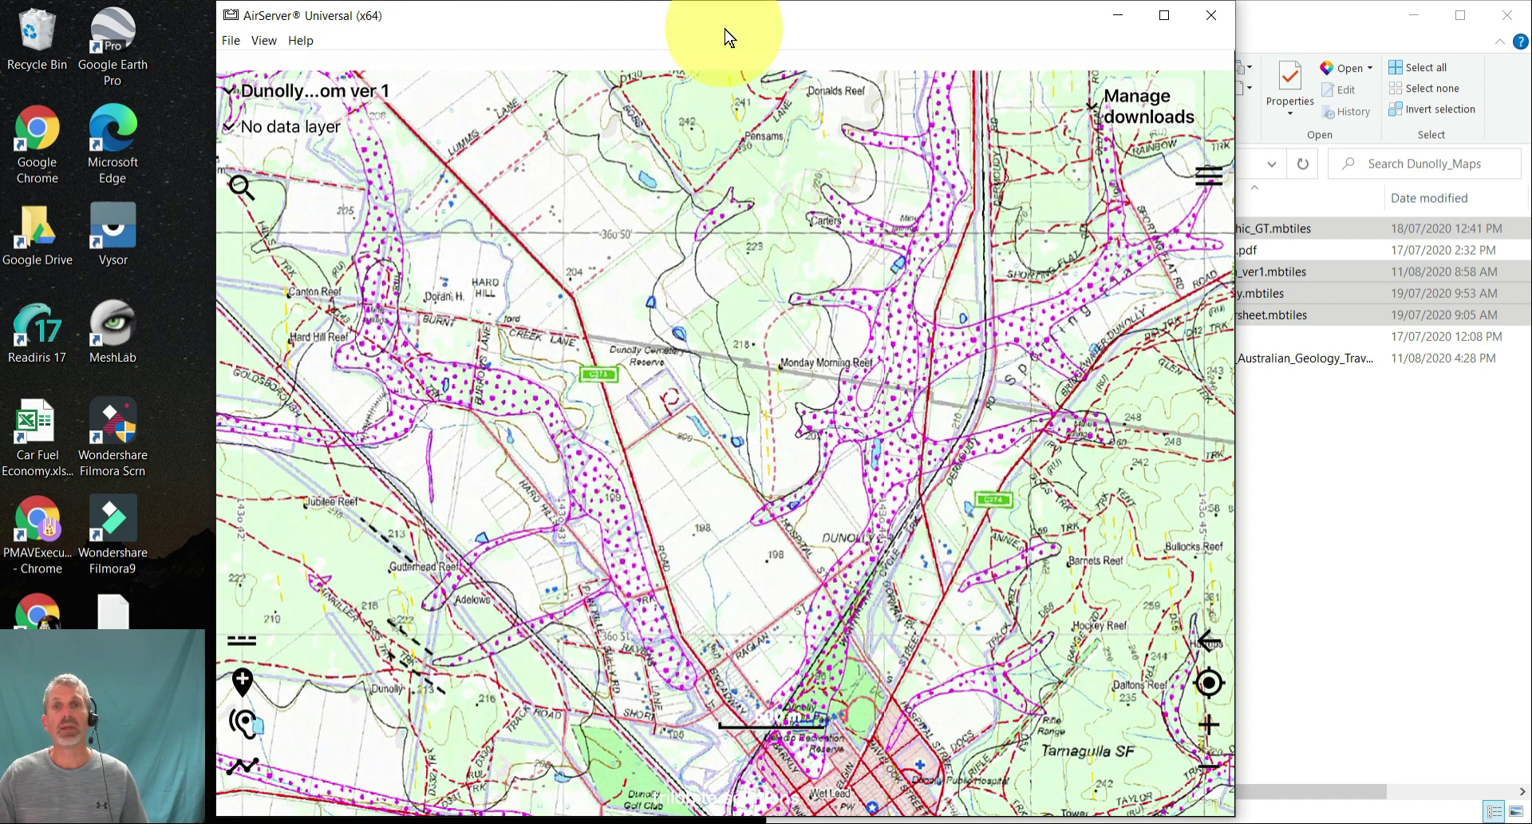